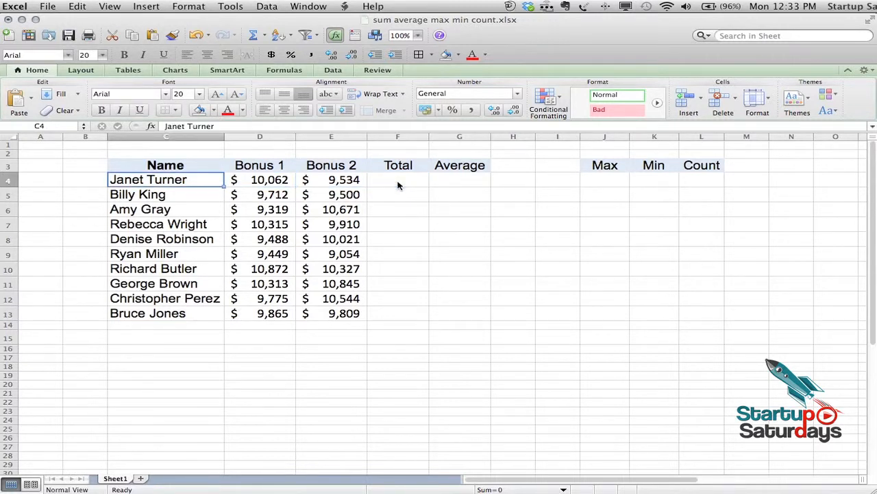
Step: Look through the employee names listed in the Name column
key(Up)
key(Down)
key(Down)
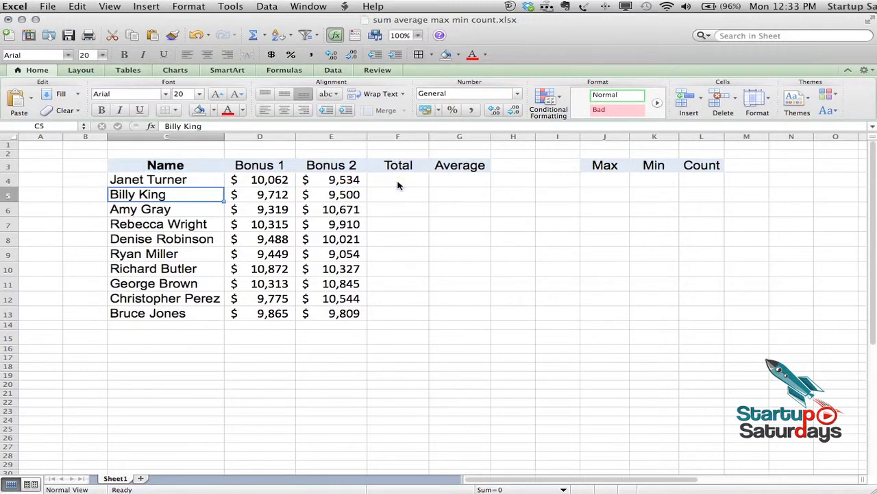
key(Down)
key(Down)
key(Down)
key(Down)
key(Up)
key(Up)
key(Up)
key(Up)
key(Up)
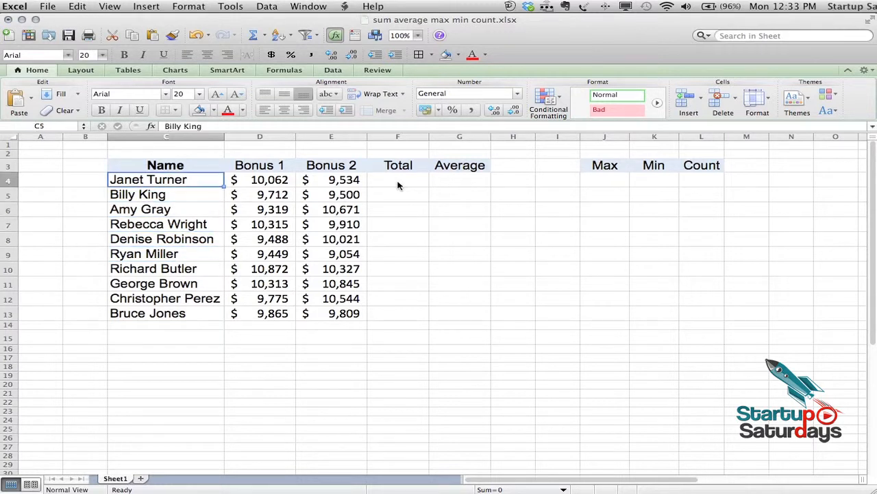
Step: Review the row 3 headings from Bonus 1 and Bonus 2 through Total, Average, Max, Min and Count
key(Up)
key(Right)
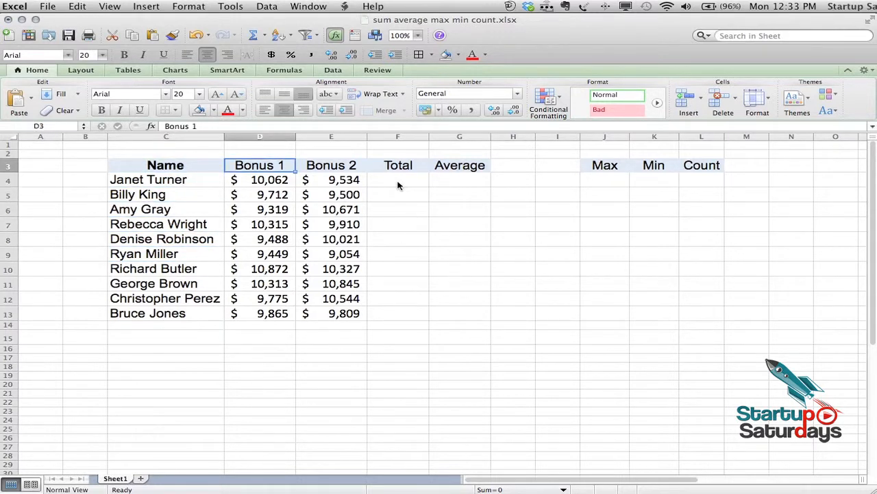
key(Right)
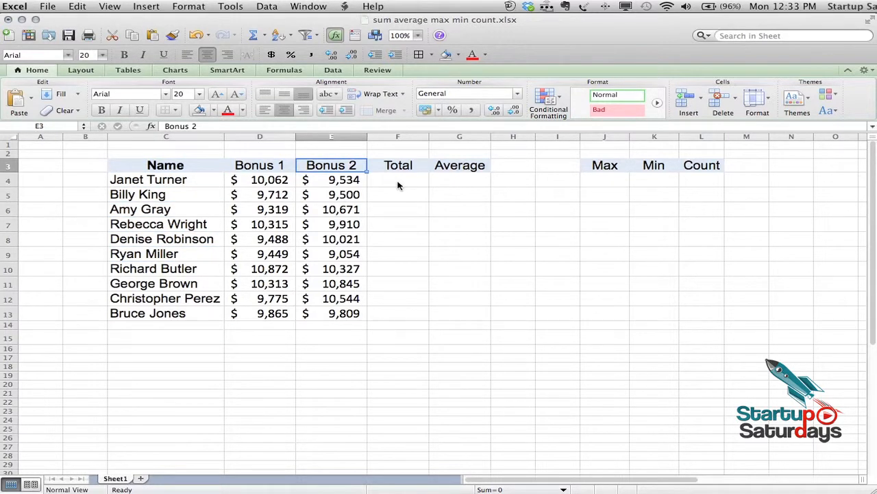
key(Right)
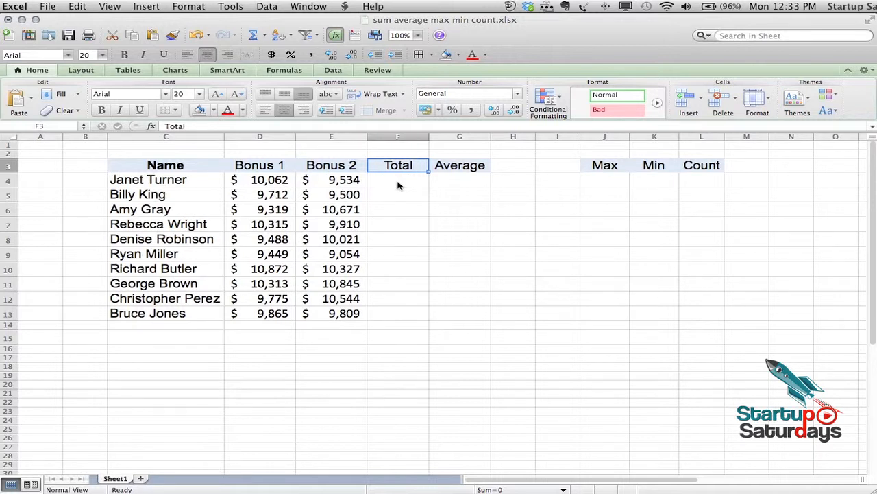
key(Right)
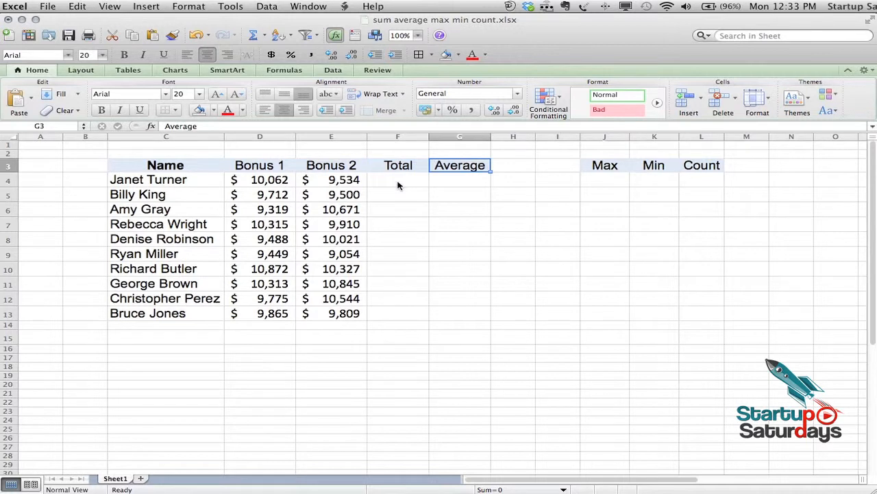
key(Right)
key(Right)
key(Right)
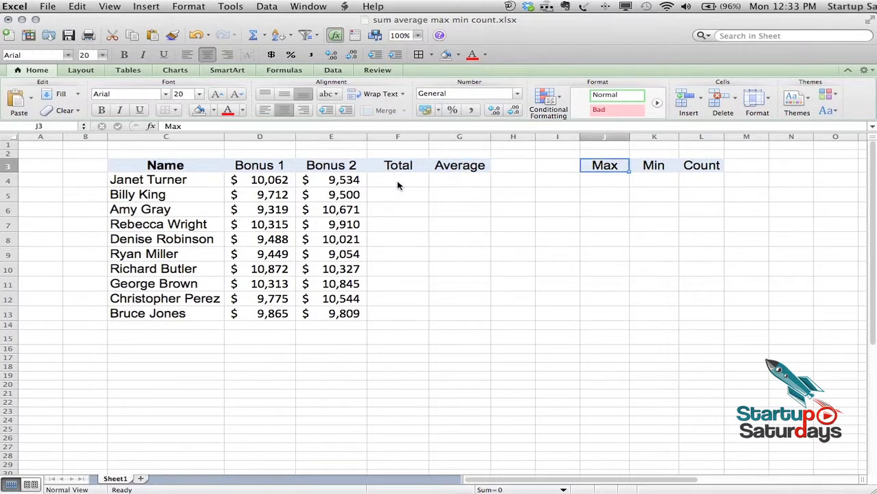
key(Right)
key(Right)
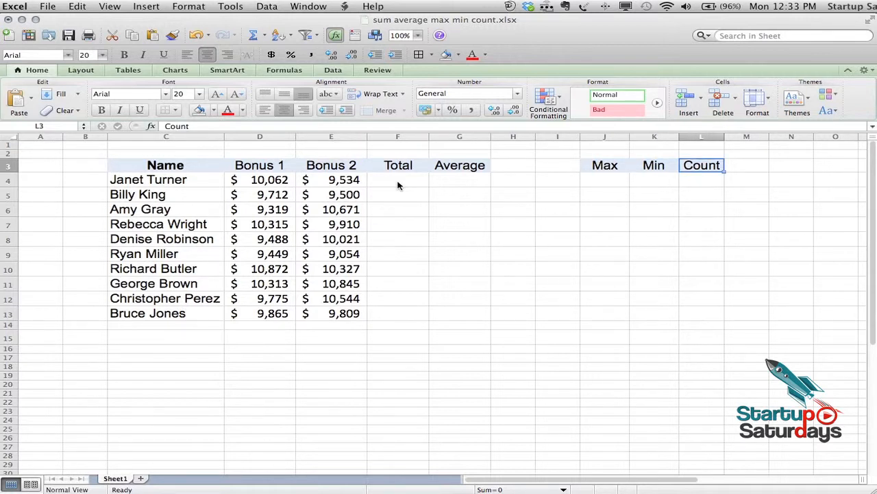
Step: Enter the formula =D4+E4 in F4 to total the first employee's two bonuses
key(Left)
key(Left)
key(Left)
key(Left)
key(Left)
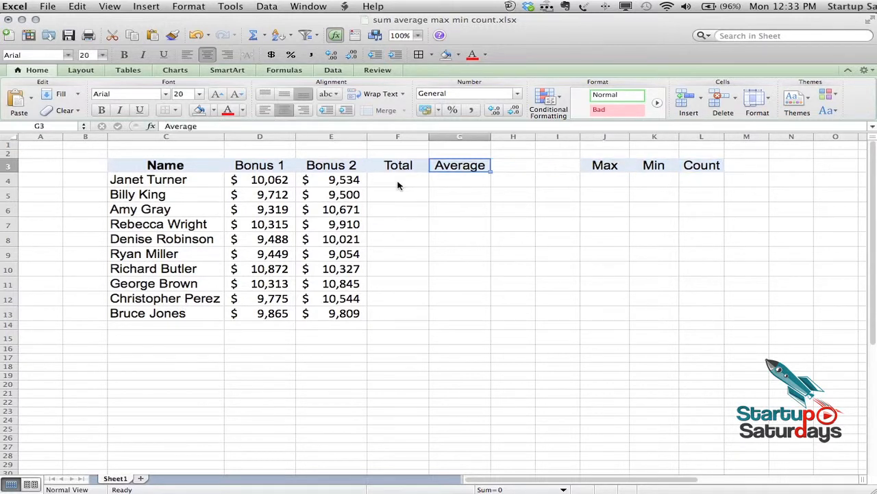
key(Left)
key(Down)
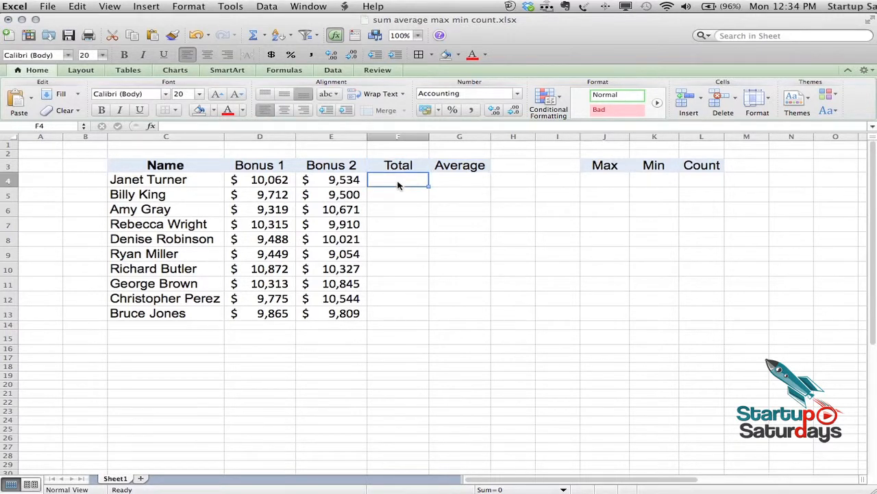
text(=)
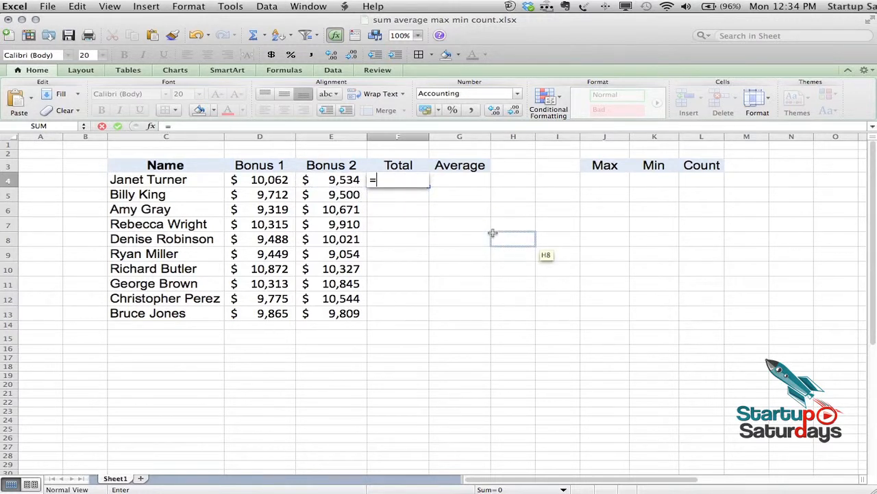
key(Left)
key(Left)
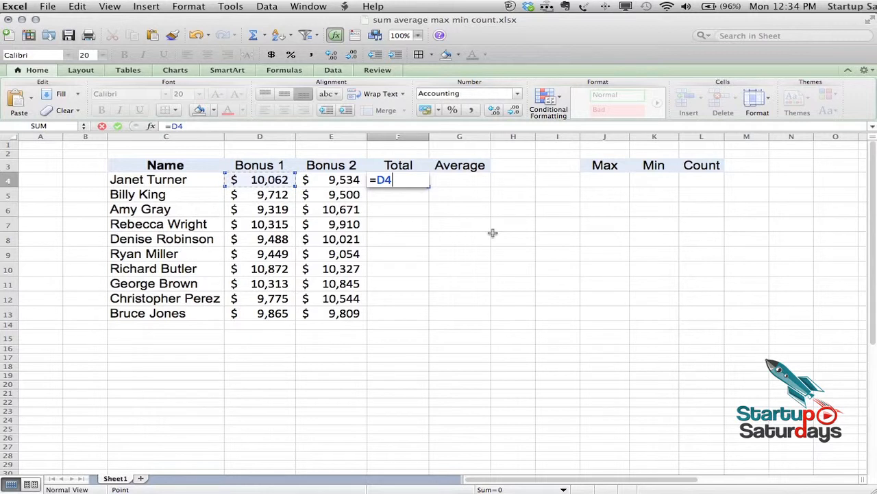
text(+)
key(Left)
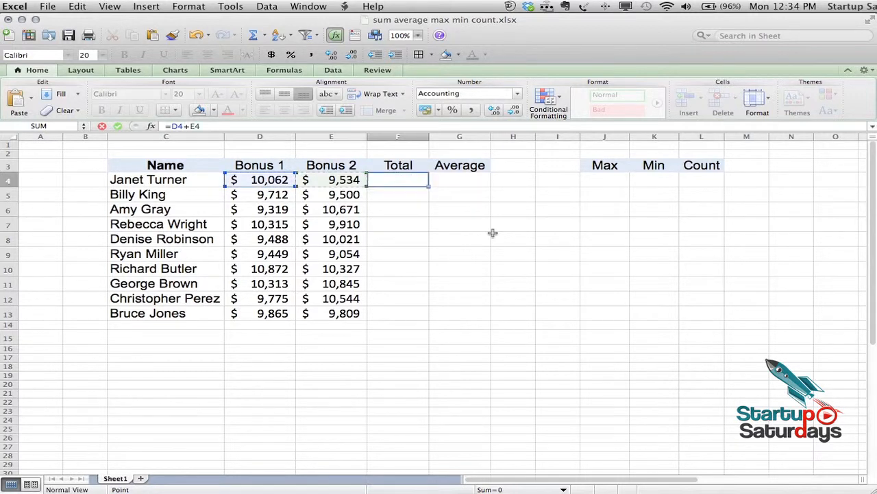
key(Return)
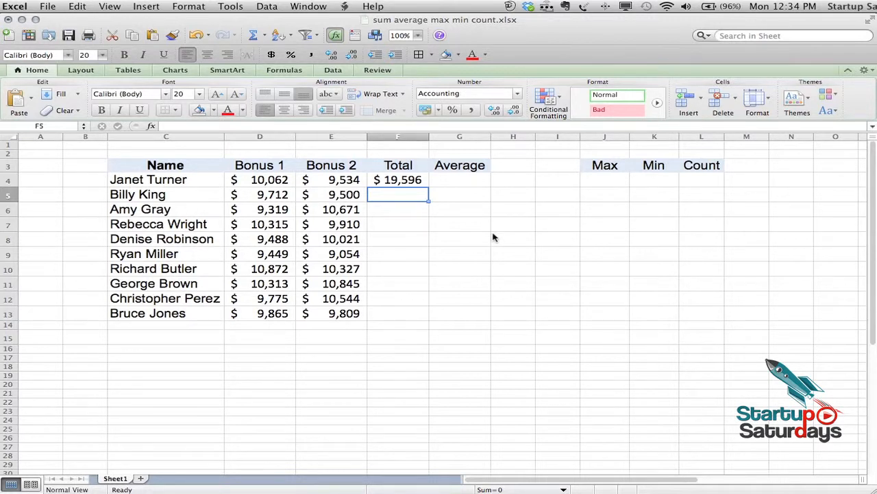
Step: Fill the F4 total formula down the Total column through row 13
key(Up)
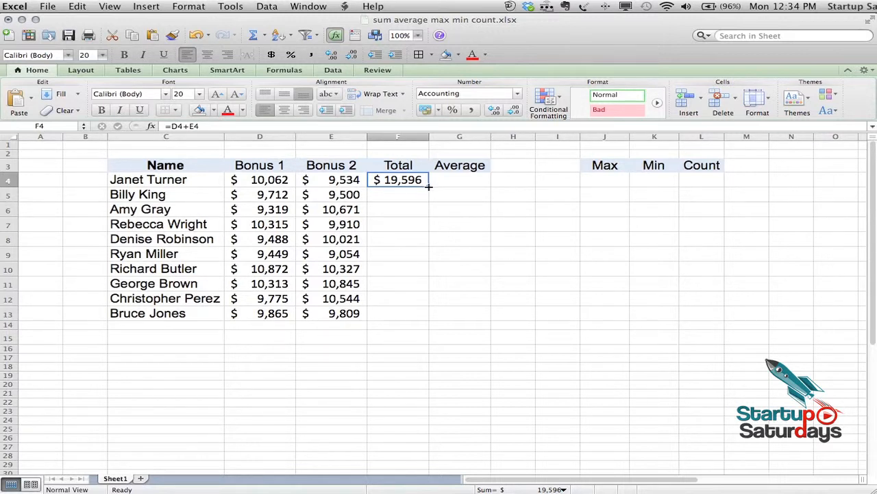
double_click(428, 187)
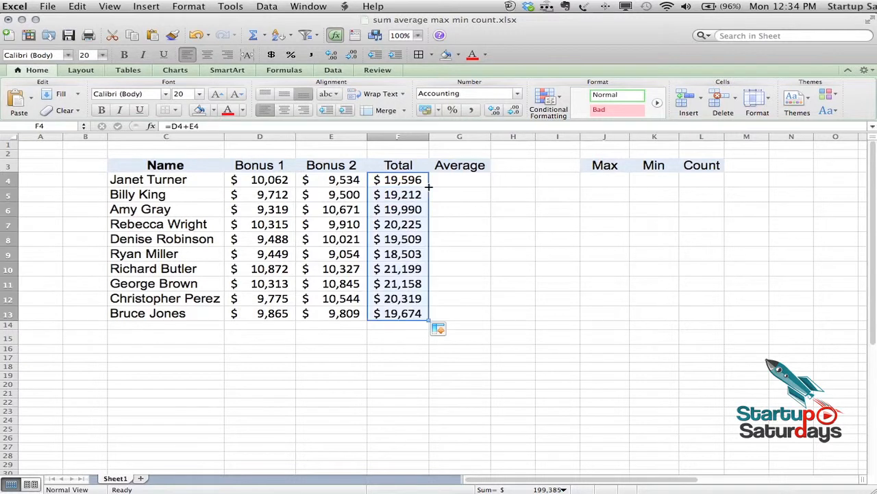
click(397, 180)
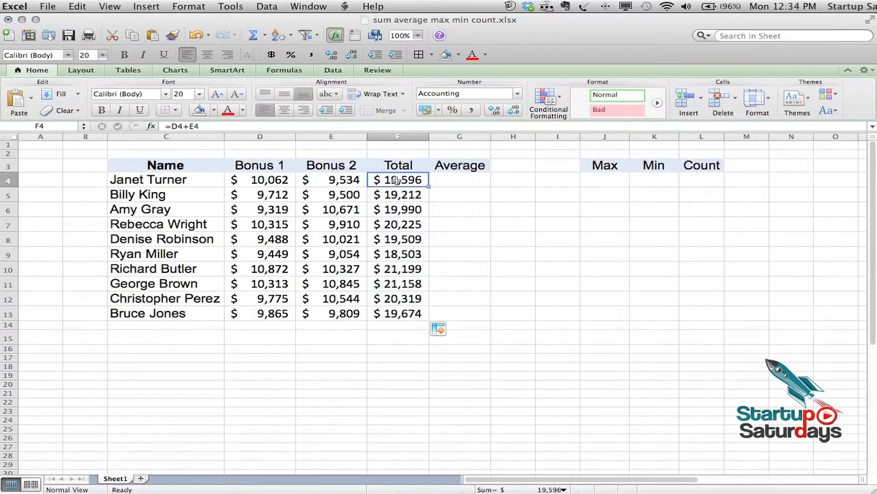
Step: Check the copied formulas in the Total column cell by cell down to F13
key(Down)
key(Down)
key(Down)
key(Down)
key(Down)
key(Down)
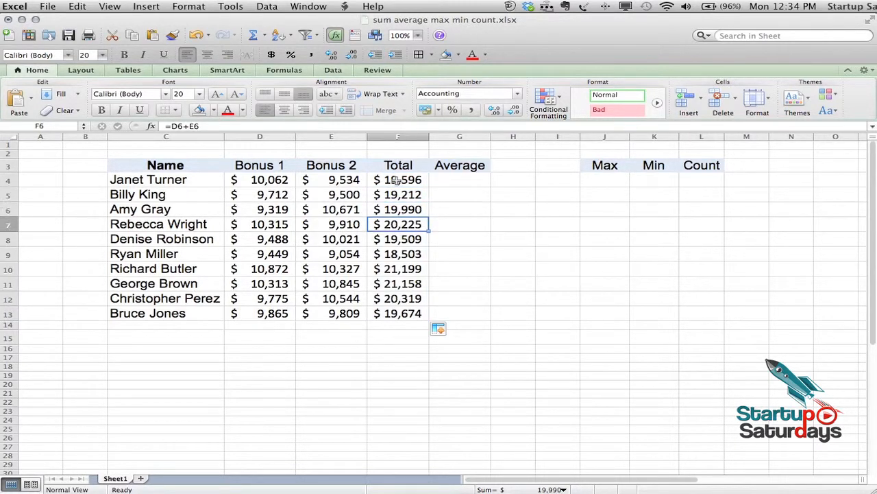
key(Down)
key(Down)
key(Down)
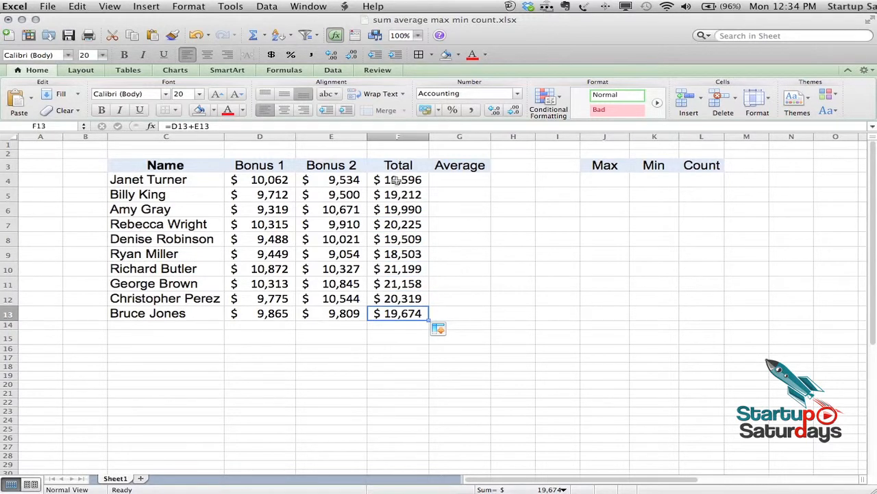
Step: Move the Bonus 2 value from E11 to E15, leaving a gap in the Bonus 2 column
key(Up)
key(Up)
key(Left)
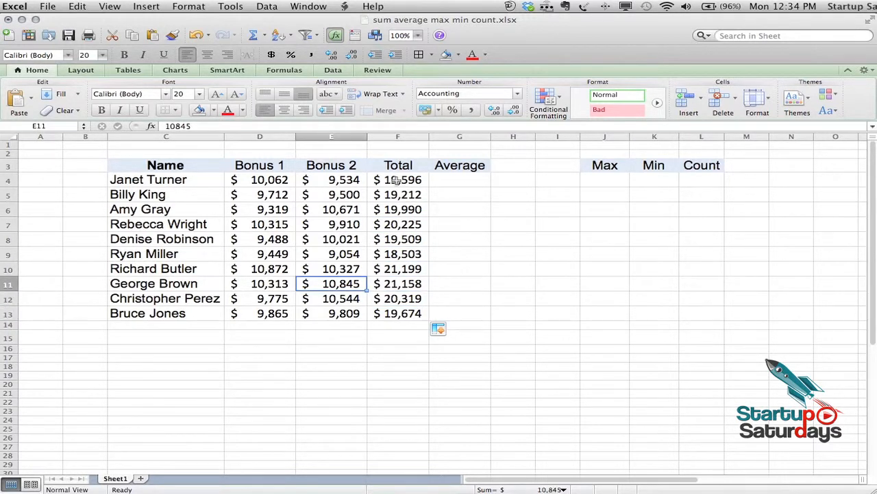
key(super+c)
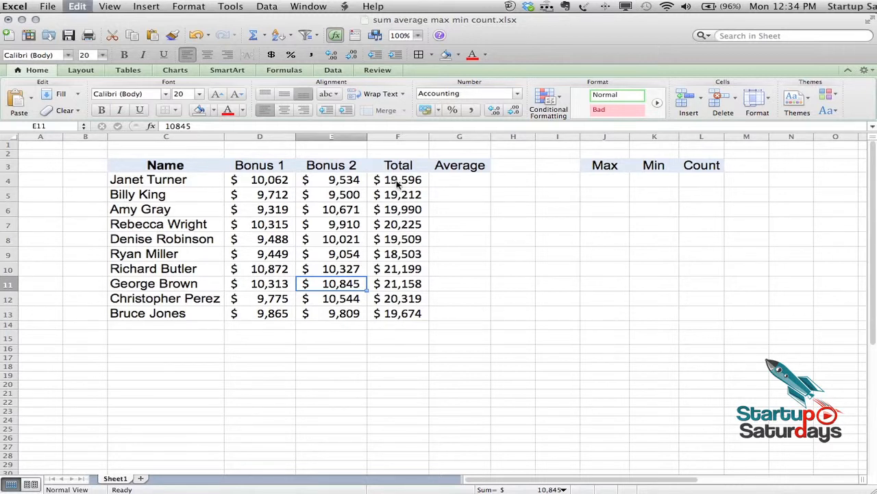
key(Down)
key(Down)
key(Down)
key(Down)
key(super+v)
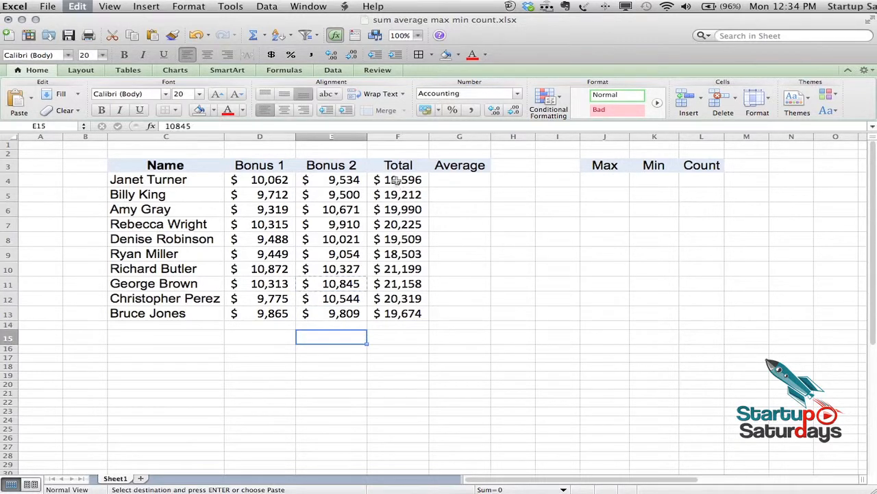
Step: Clear the totals in F5:F13, keeping only the formula in F4
key(Up)
key(Up)
key(Up)
key(Up)
key(Right)
key(Up)
key(Up)
key(Up)
key(Up)
key(Up)
key(Up)
key(Up)
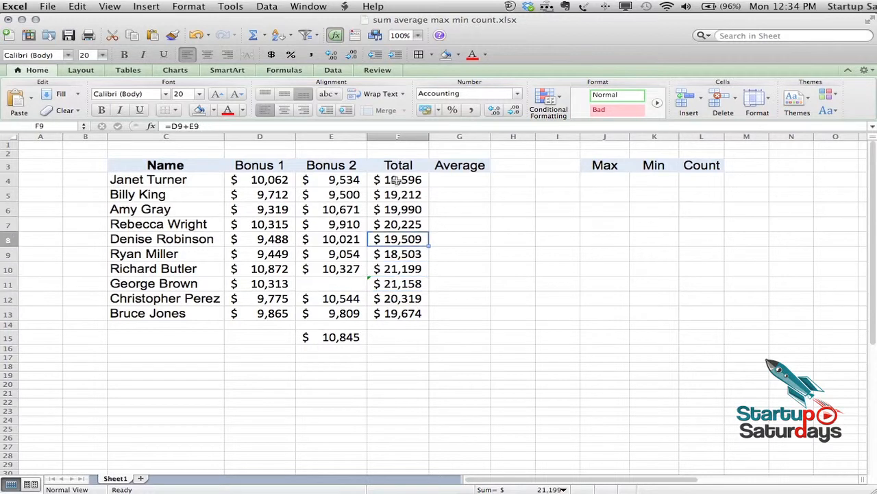
key(Down)
key(super+shift+Down)
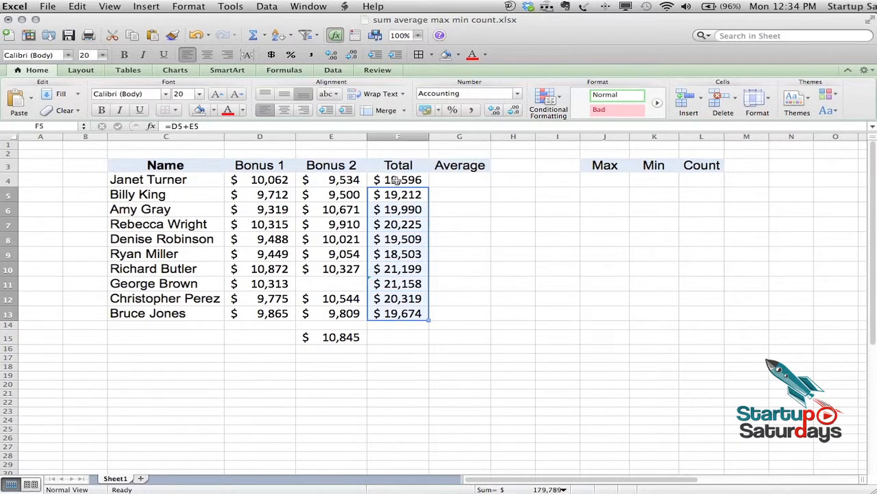
key(Delete)
Step: Auto-fill the formula in F4 down the Total column as far as row 10
key(Up)
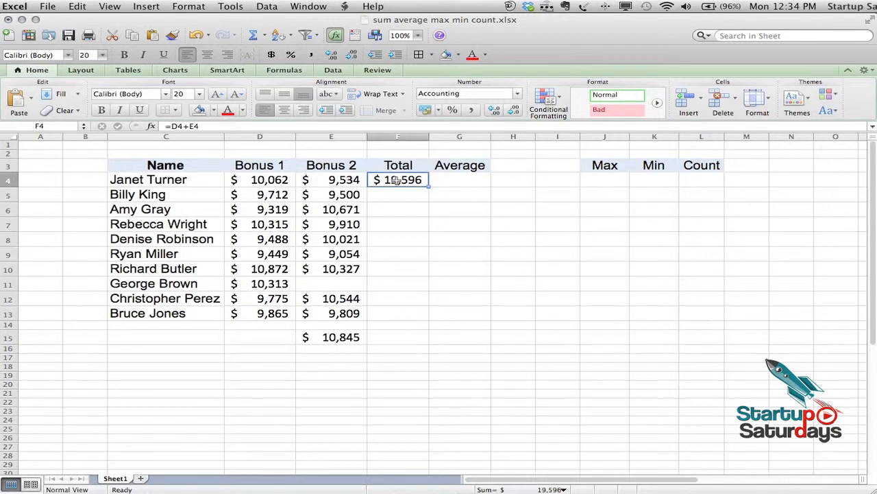
key(Down)
key(Up)
double_click(429, 185)
Step: Copy the Bonus 2 value from E15 back into the blank cell E11
click(349, 269)
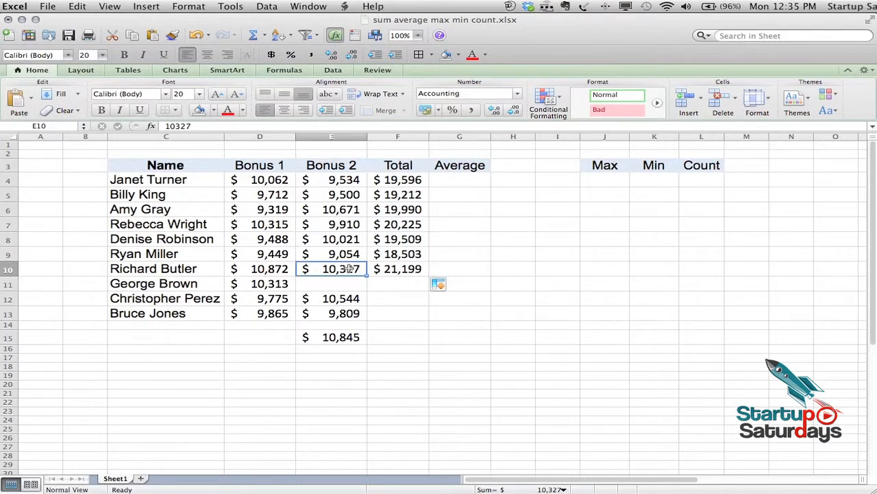
key(Down)
key(Down)
key(Down)
key(Down)
key(Down)
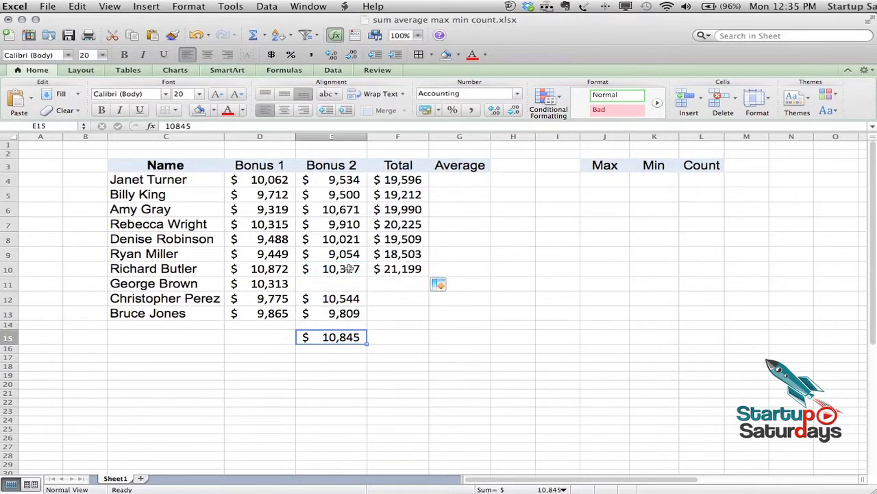
key(super+c)
key(Up)
key(Up)
key(Up)
key(Up)
key(Up)
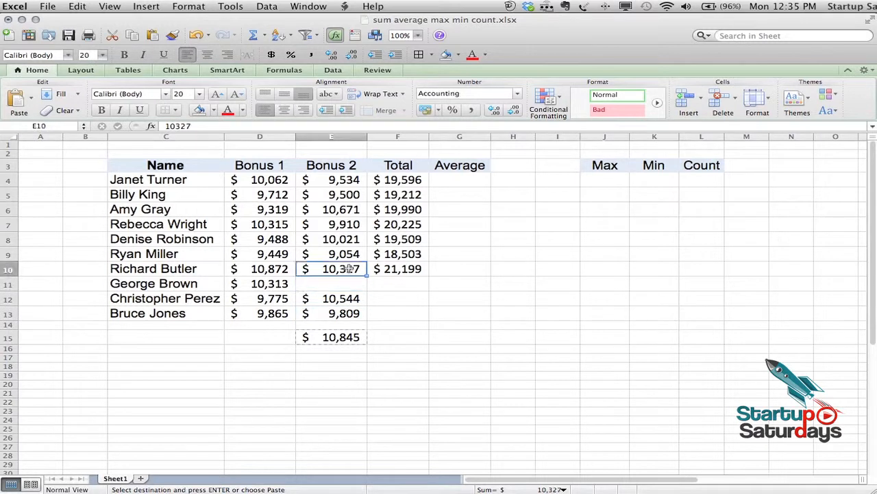
key(Down)
key(super+v)
Step: Delete the leftover bonus value in E15 below the table
key(Down)
key(Down)
key(Down)
key(Down)
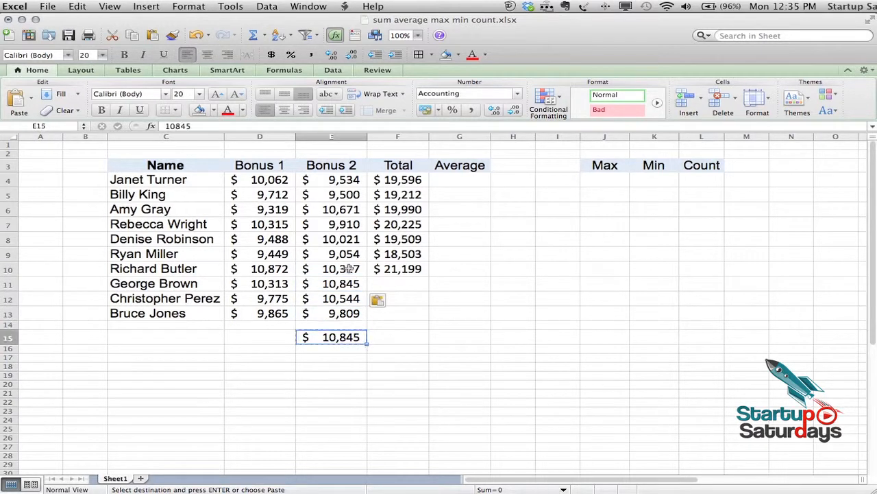
key(Delete)
Step: Replace the addition formula in F4 with =SUM(D4,E4) and inspect its separate arguments
key(Up)
key(Up)
key(Up)
key(Up)
key(Up)
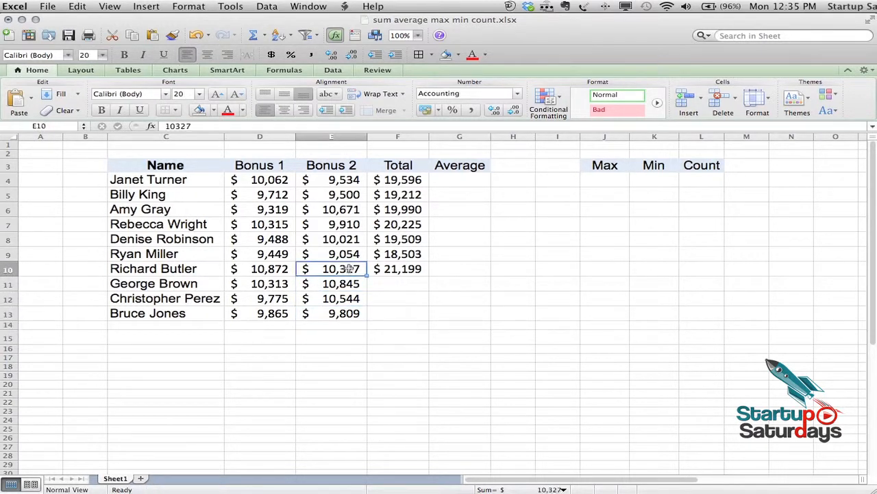
key(Right)
key(Right)
key(Left)
key(Up)
key(Up)
key(Up)
key(Up)
key(Up)
key(Up)
key(Up)
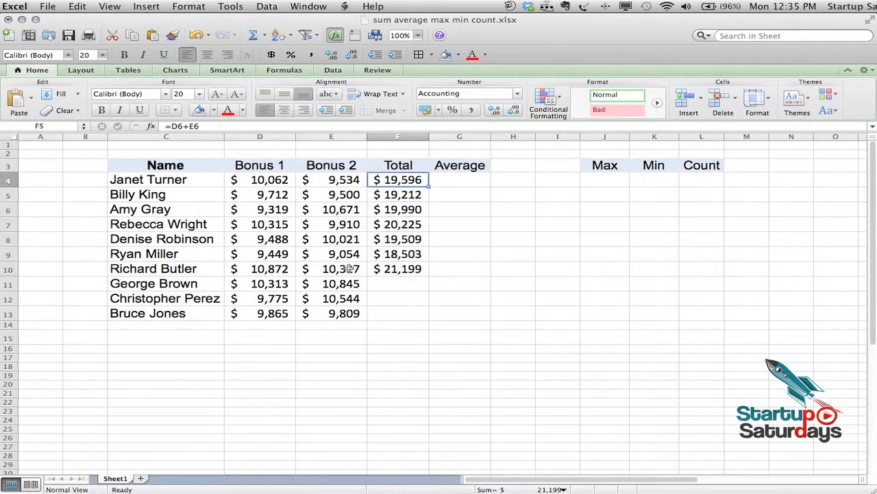
key(Down)
text(=)
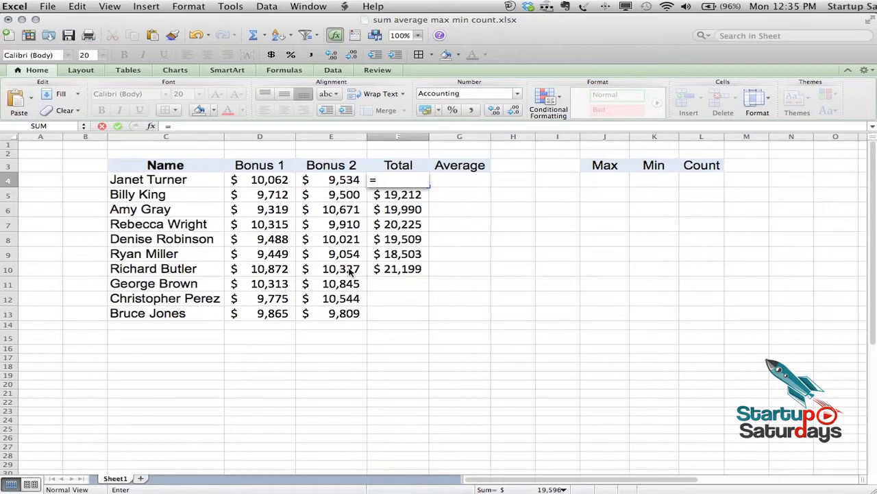
text(su)
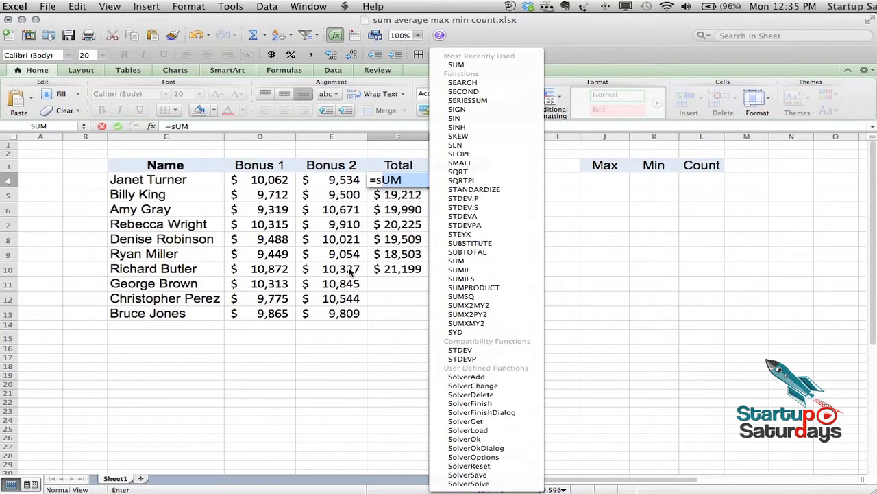
text(m()
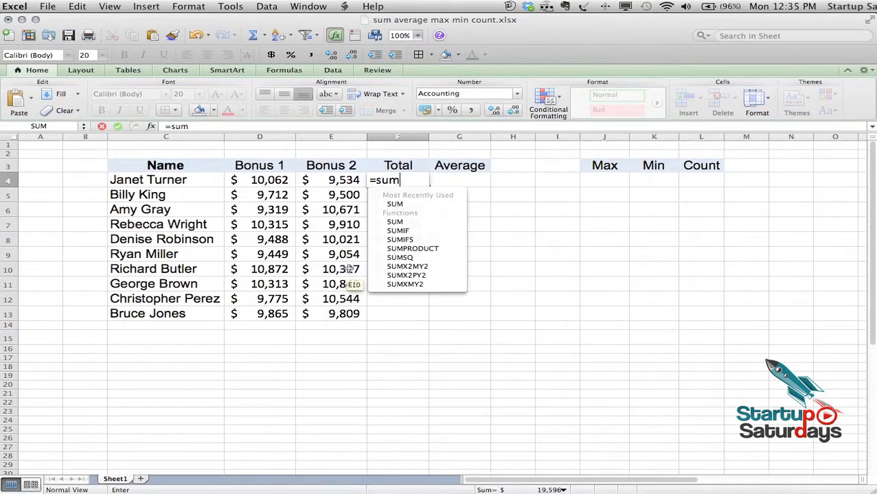
key(Left)
key(Left)
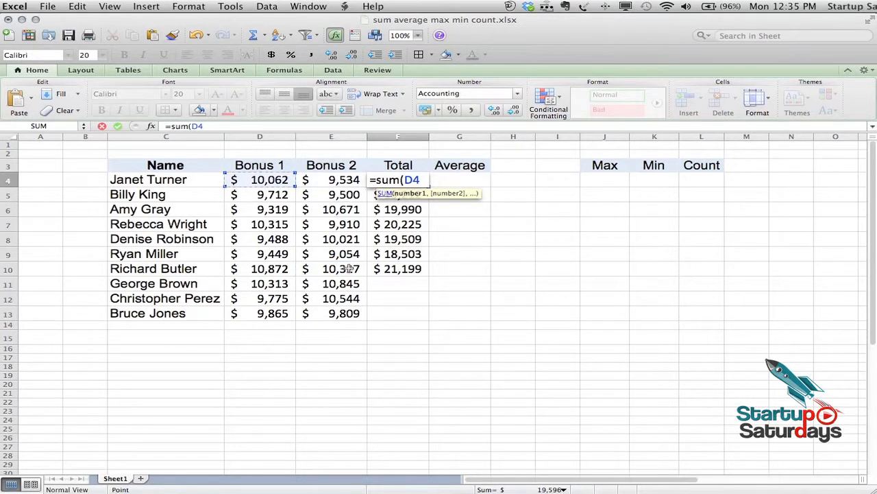
text(,)
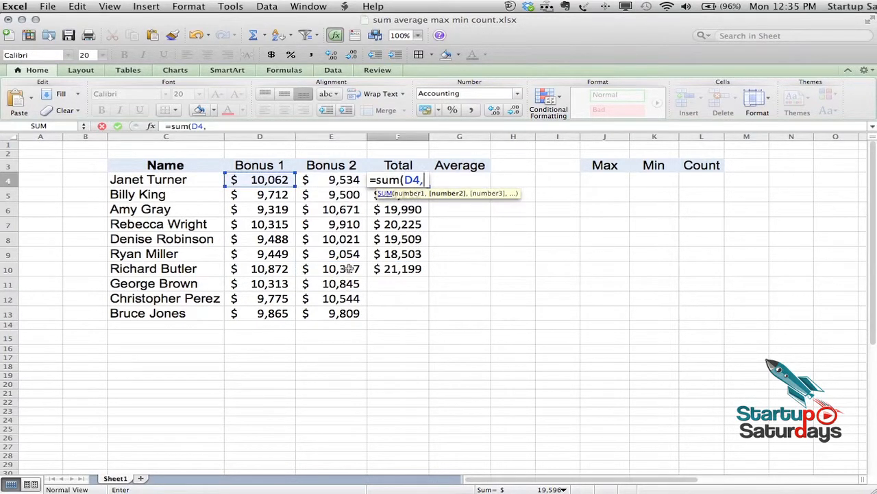
key(Left)
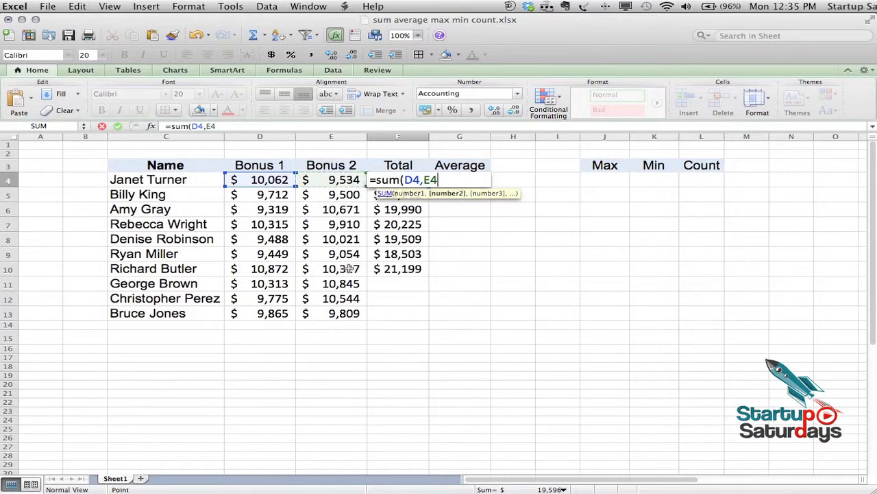
text())
key(Return)
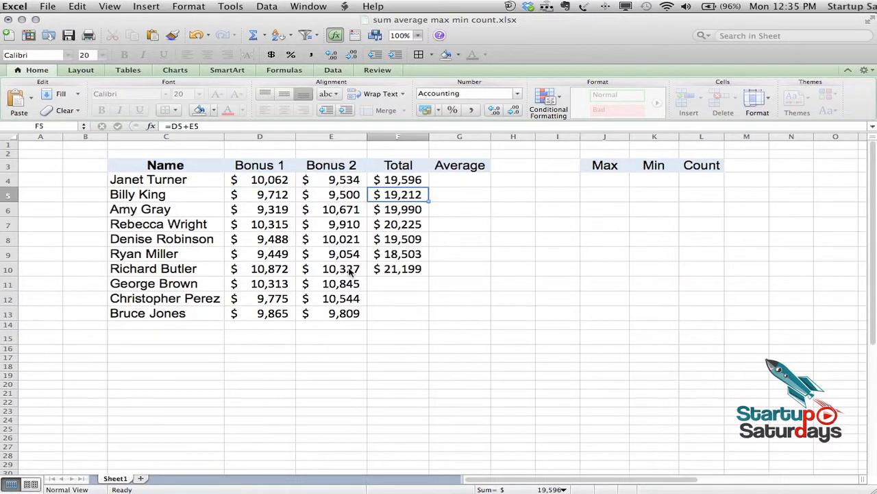
key(Up)
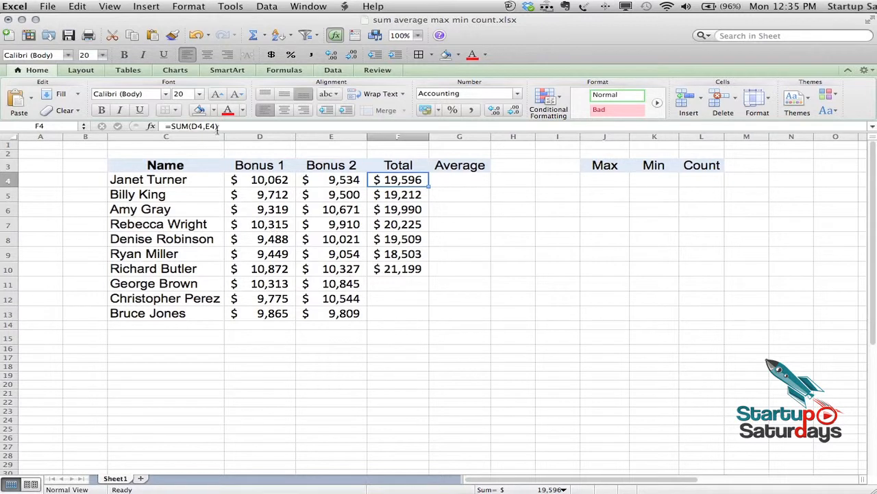
double_click(387, 180)
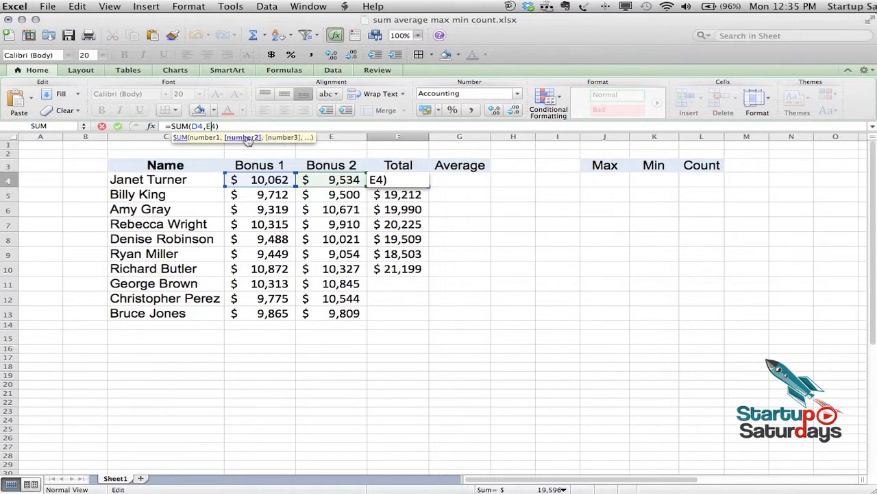
key(Escape)
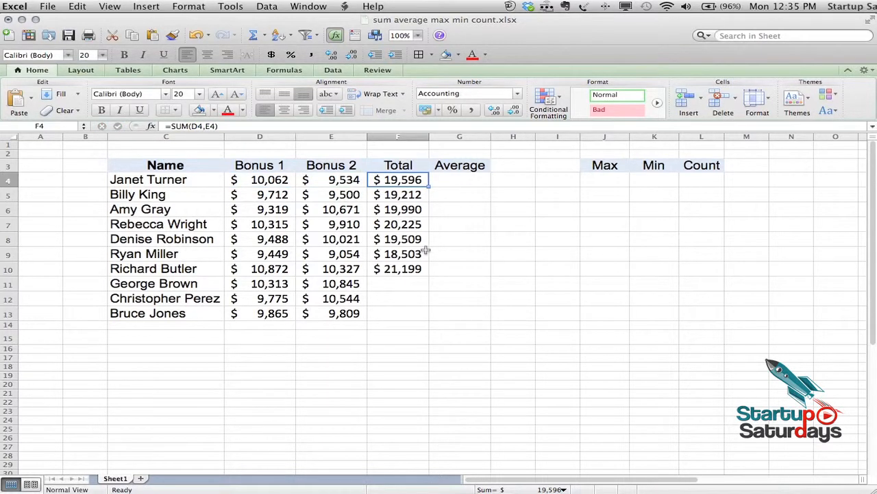
Step: Replace the formula in F4 with the range version =SUM(D4:E4)
key(Down)
key(Up)
text(=sum)
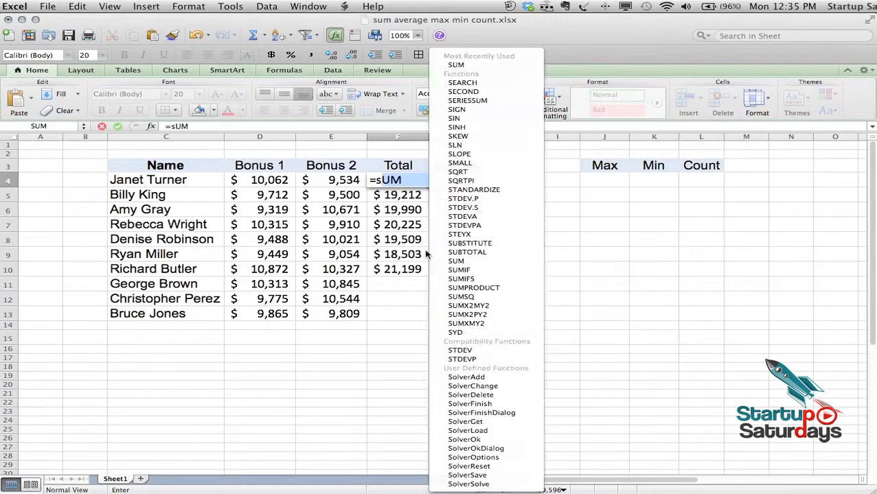
text(()
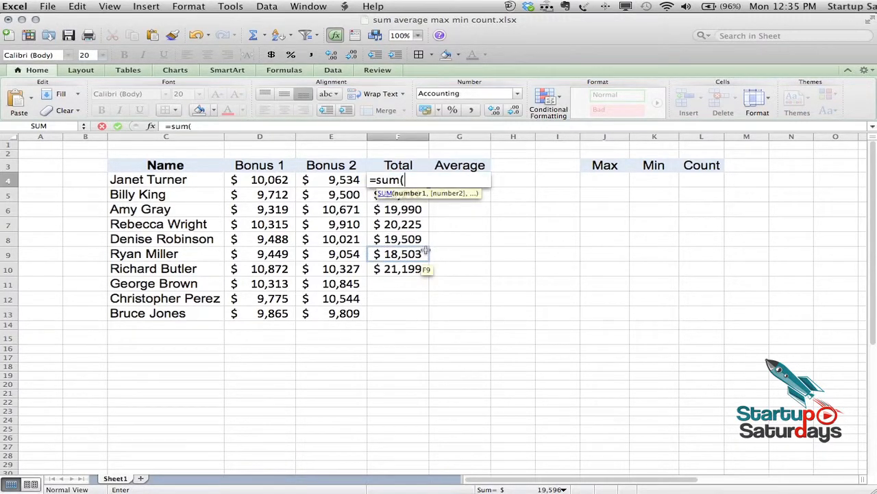
key(Left)
key(Left)
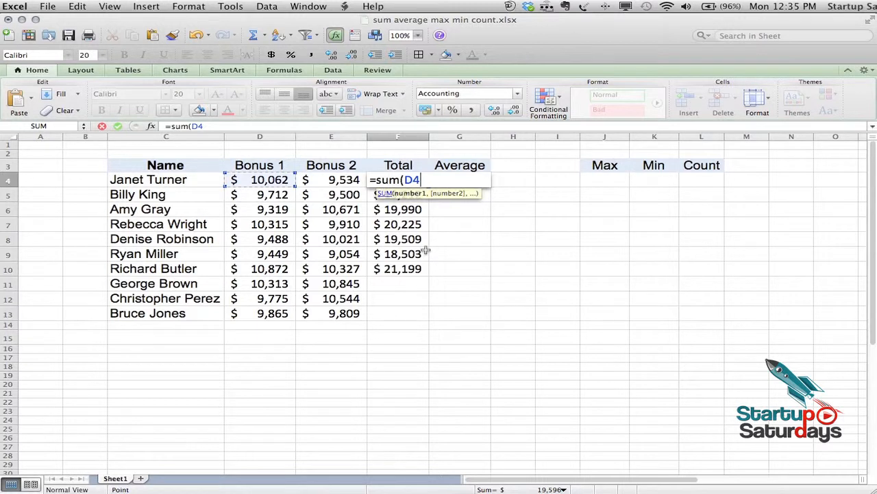
key(shift+Right)
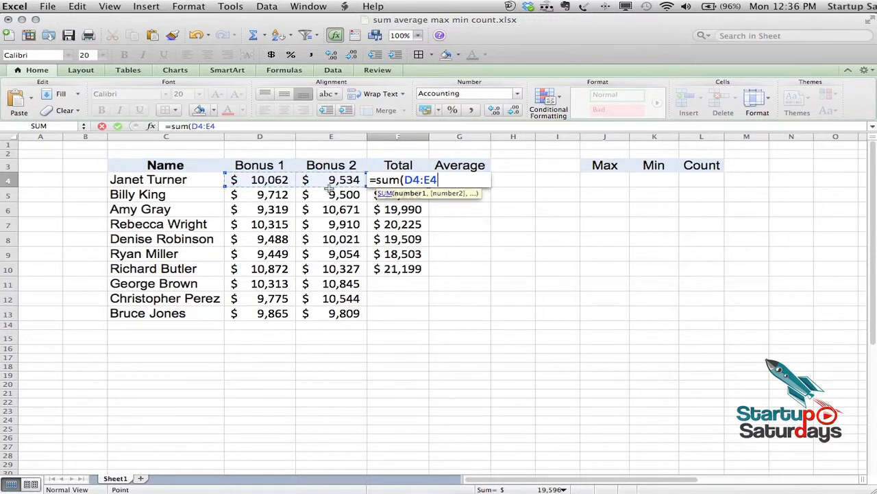
text())
key(Return)
key(Up)
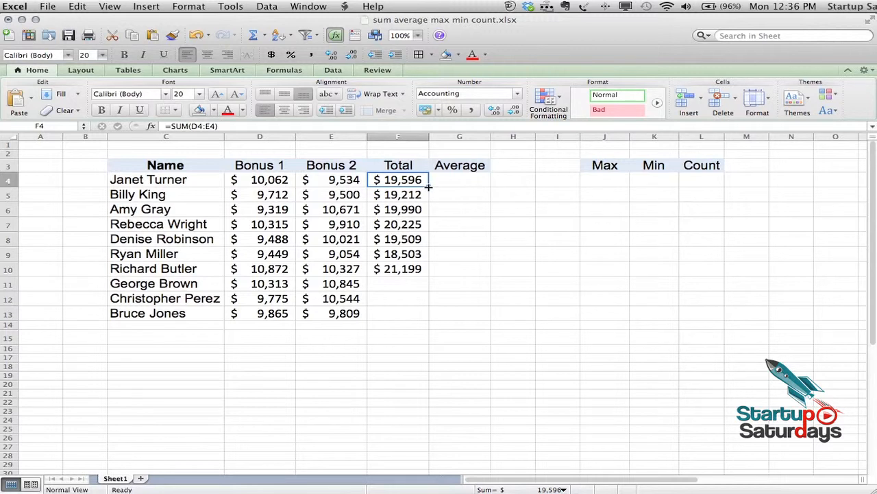
Step: Auto-fill the SUM formula from F4 down the Total column to row 13
drag(428, 189, 425, 271)
click(425, 270)
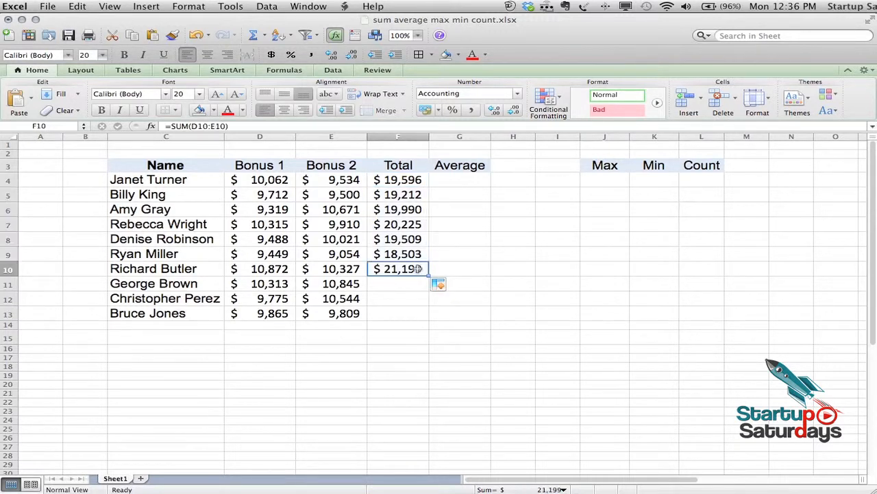
double_click(429, 275)
click(394, 296)
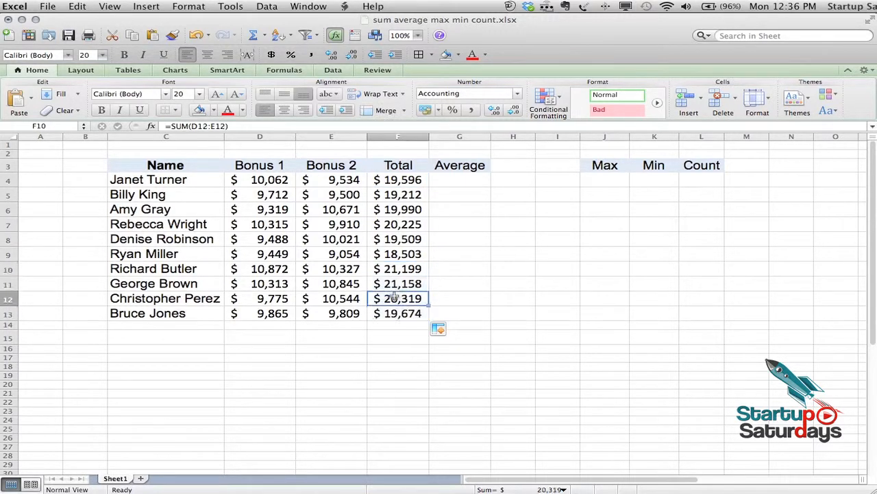
Step: Review the Total formulas from F12 up to F4 and inspect the cell range that F4 sums
key(Up)
key(Up)
key(Up)
key(Up)
key(Up)
key(Up)
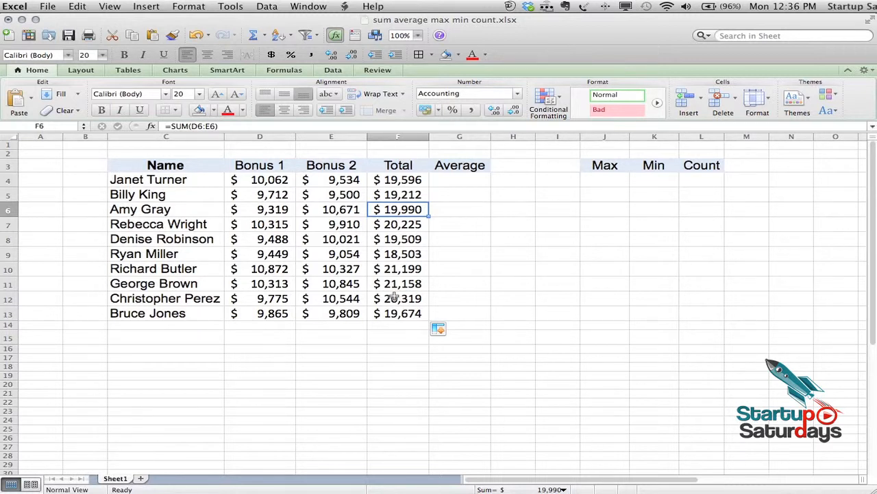
key(Up)
key(Up)
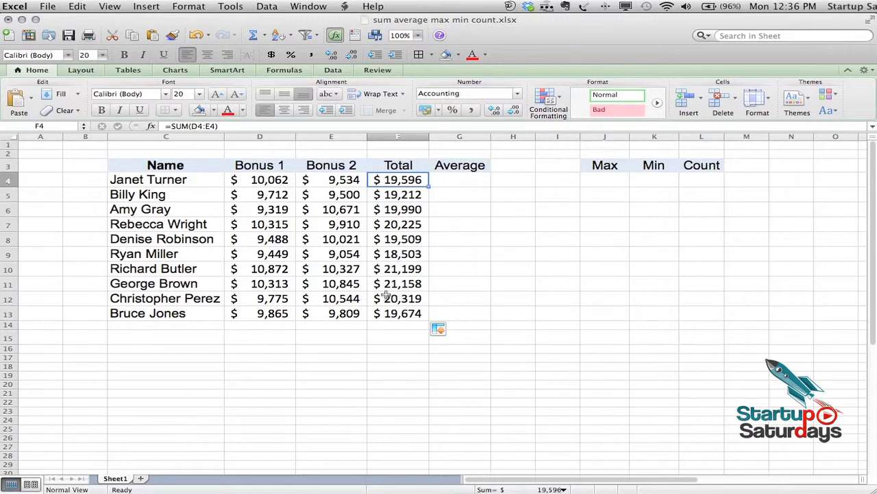
click(193, 126)
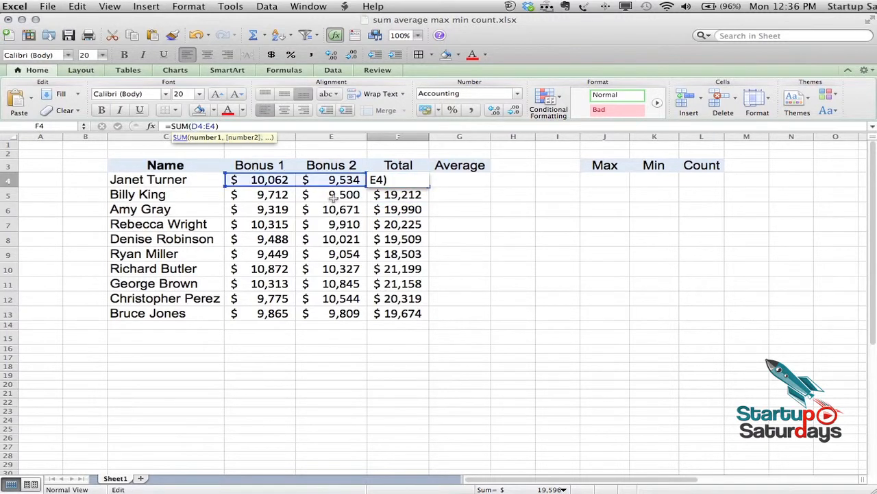
key(Escape)
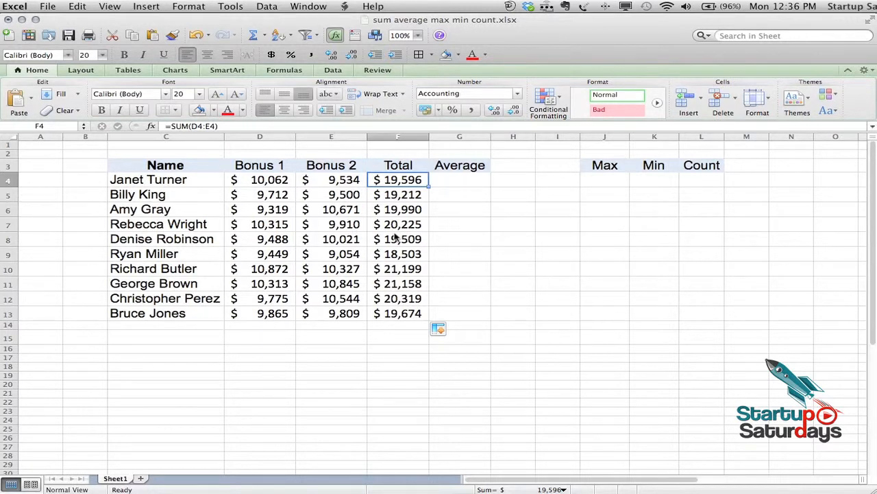
Step: Compare the row references in the SUM formulas of F4, F5 and F6
key(Down)
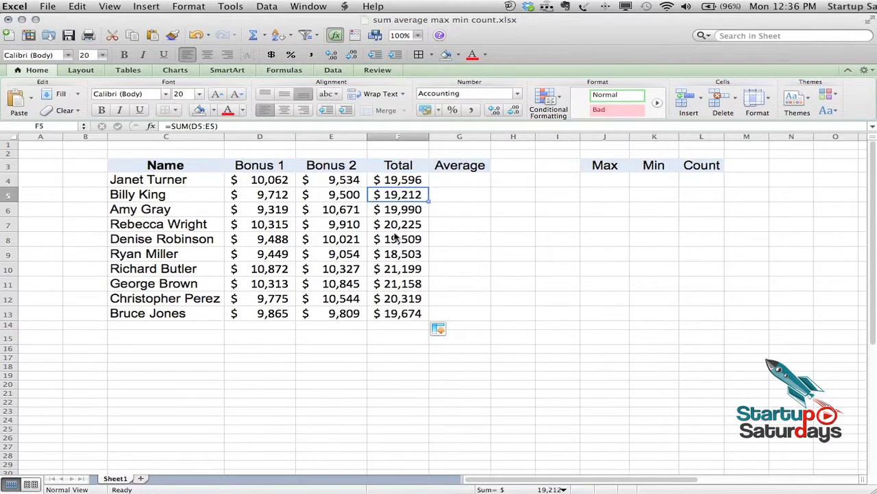
key(Up)
key(Down)
key(Down)
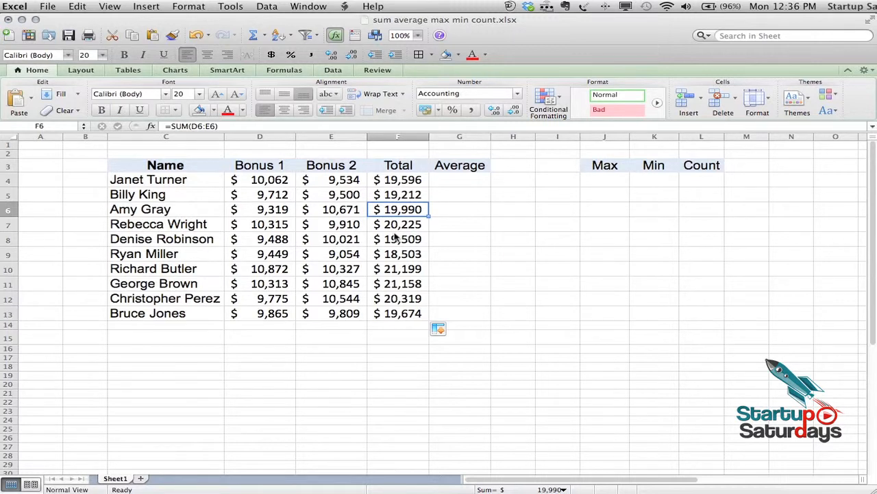
key(Up)
key(Up)
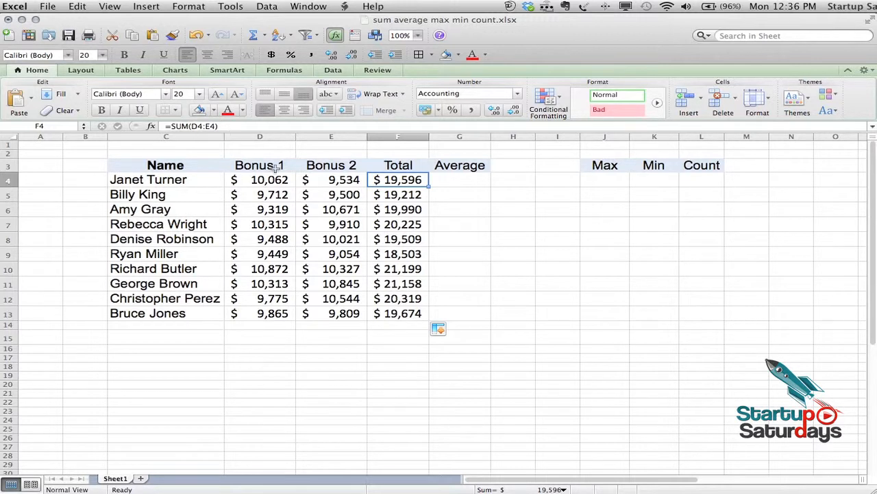
key(Down)
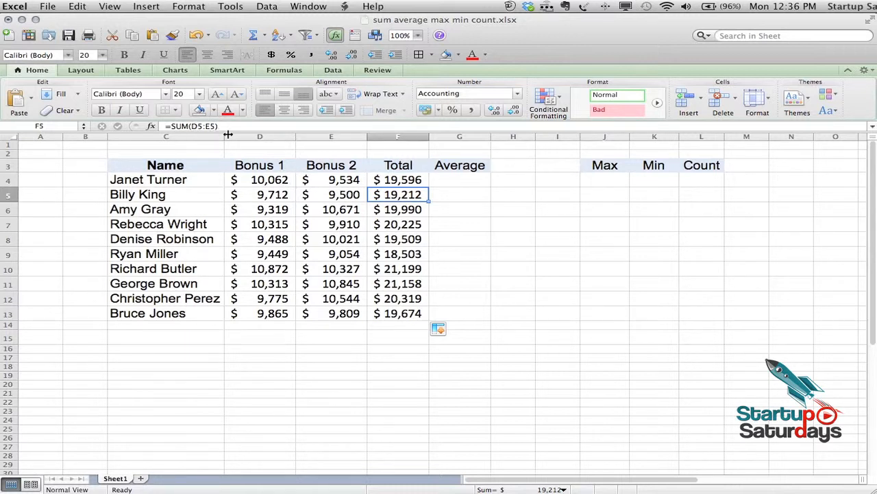
key(Down)
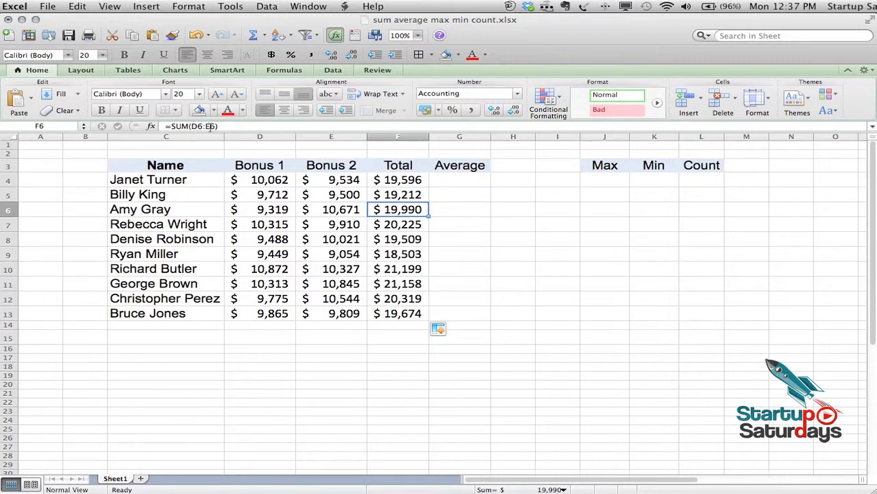
key(Up)
key(Up)
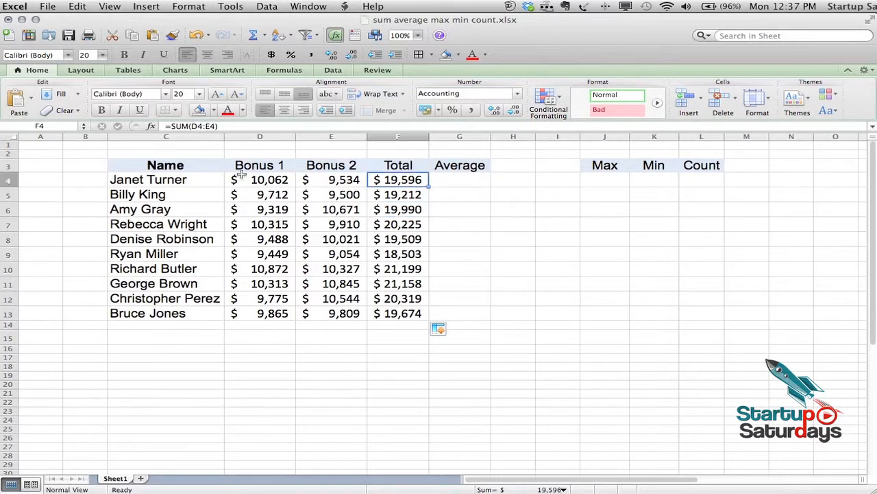
Step: Make the references in F4 absolute as =SUM($D$4:$E$4) and auto-fill the formula down to F13
click(194, 126)
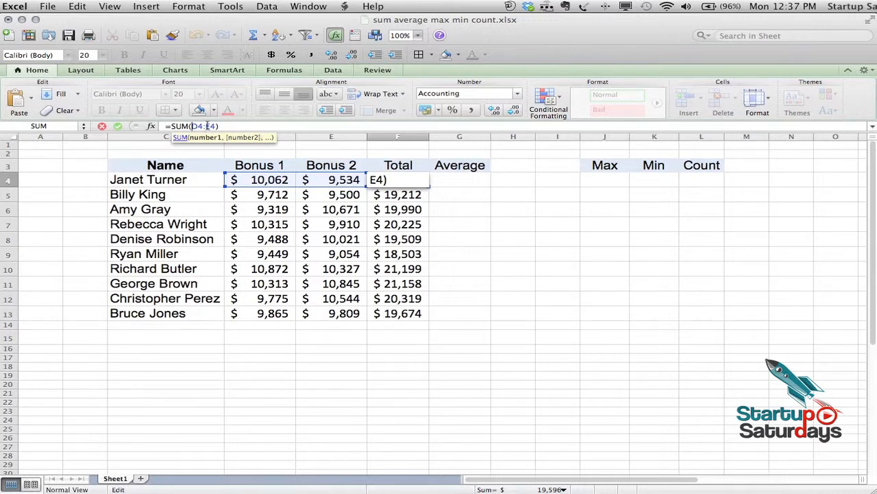
drag(191, 126, 216, 126)
text($D)
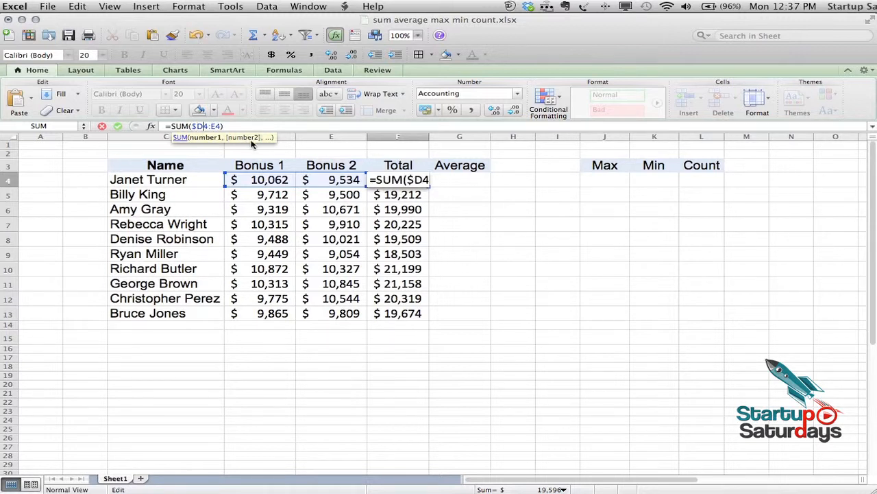
text($)
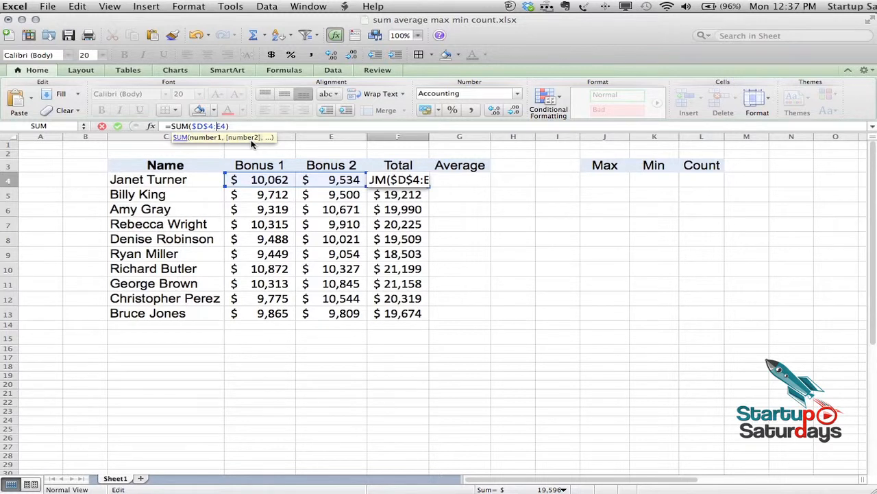
text($)
key(Right)
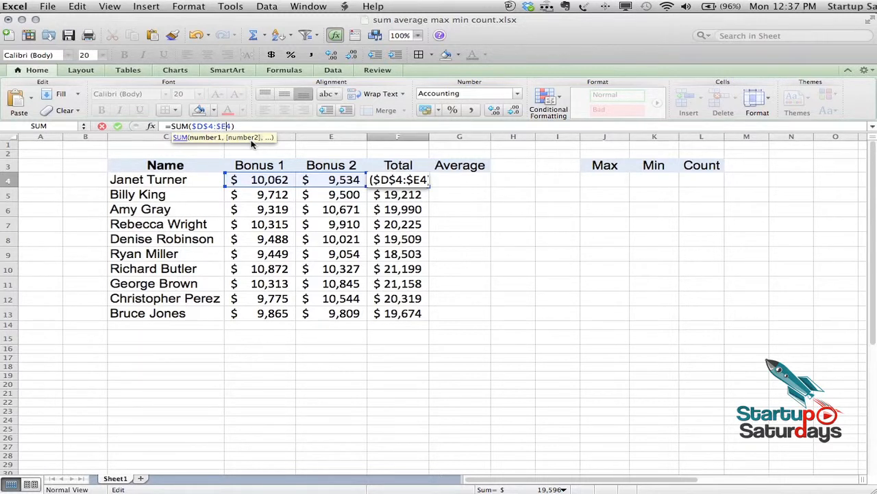
text($)
key(Return)
key(Up)
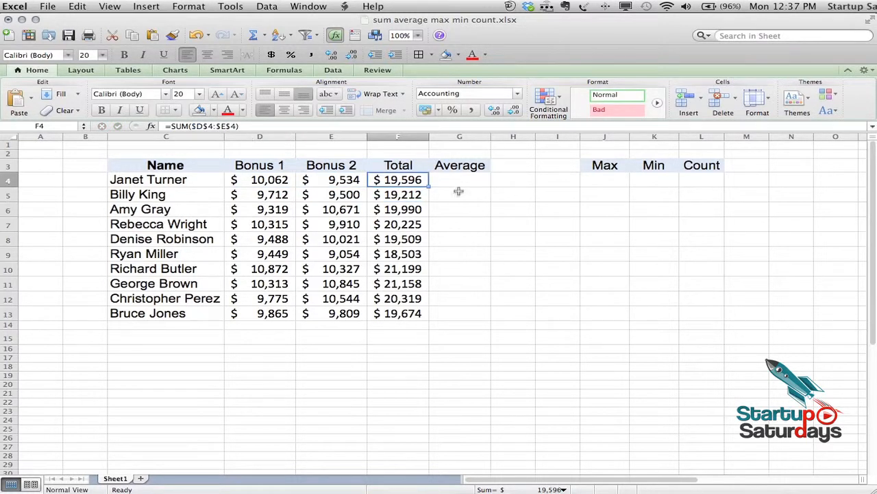
double_click(429, 187)
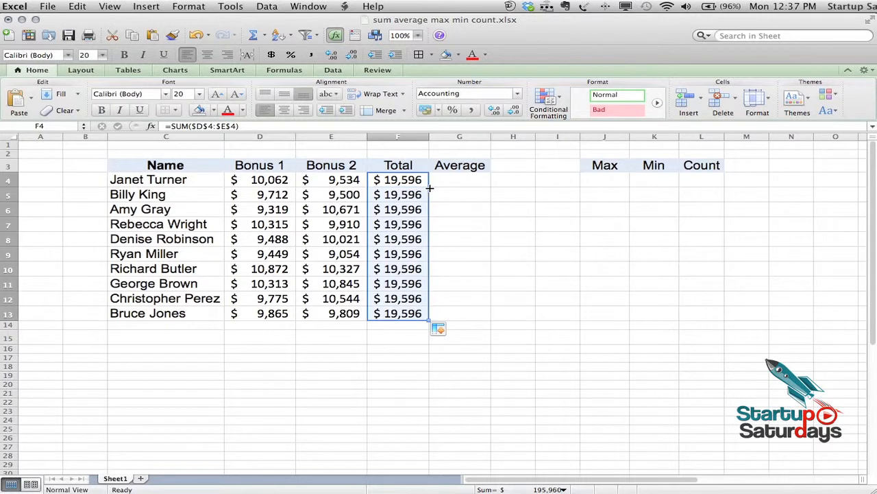
Step: Examine the absolute-reference SUM formulas down the Total column and back up to F5
click(407, 196)
key(Up)
key(Down)
key(Down)
key(Down)
key(Down)
key(Down)
key(Down)
key(Down)
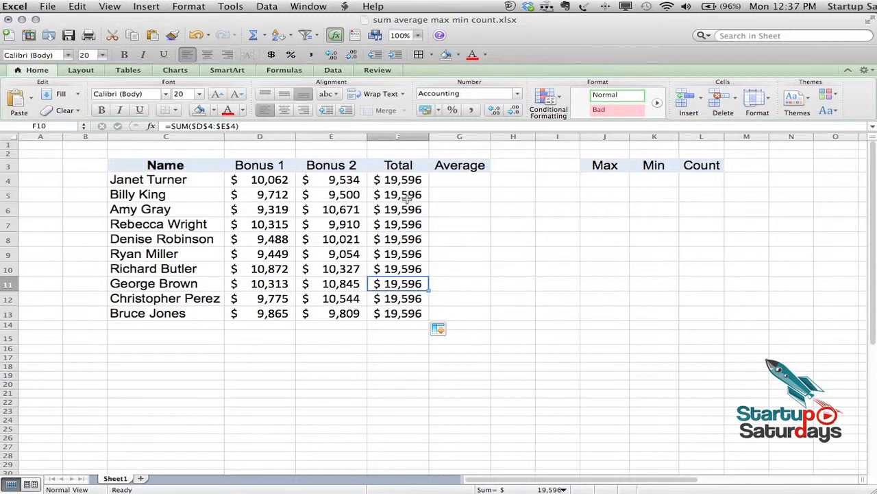
key(Down)
key(Up)
key(Up)
key(Up)
key(Up)
key(Up)
key(Up)
key(Up)
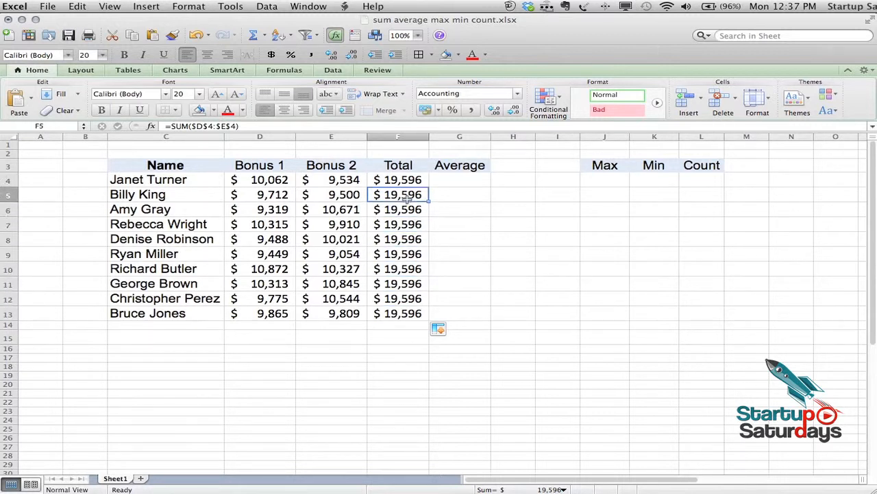
Step: Make the references in F4 relative as =SUM(D4:E4) and auto-fill the formula down to F13
key(Up)
click(204, 129)
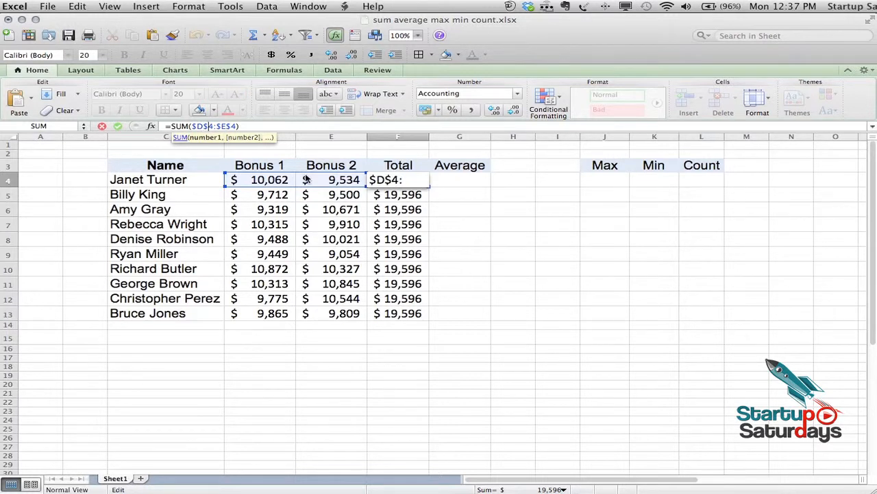
key(BackSpace)
key(Left)
key(BackSpace)
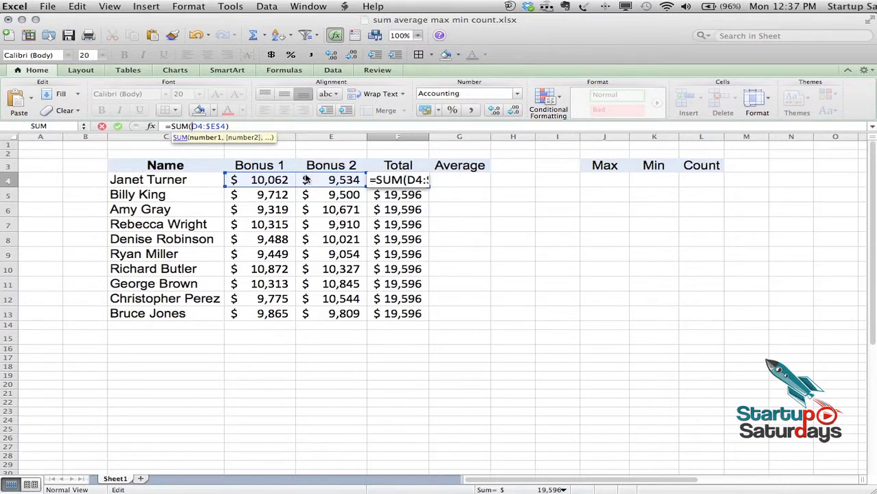
key(Right)
key(Right)
key(BackSpace)
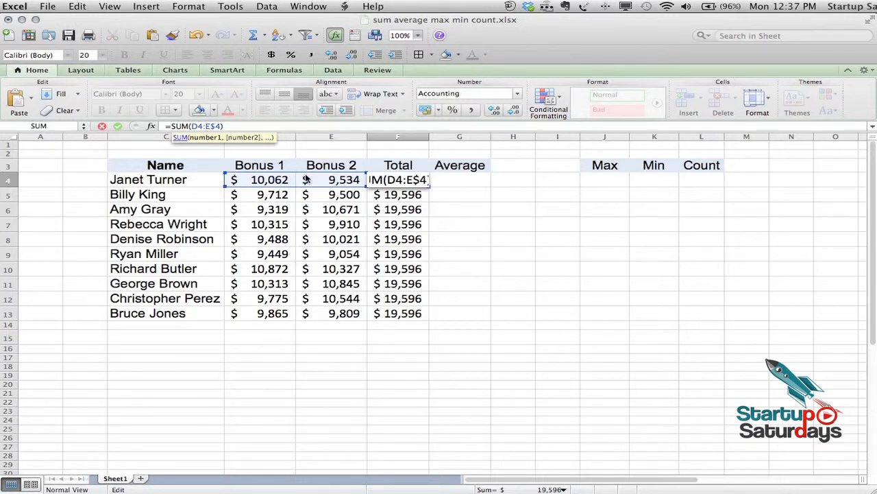
key(Right)
key(Right)
key(BackSpace)
key(Return)
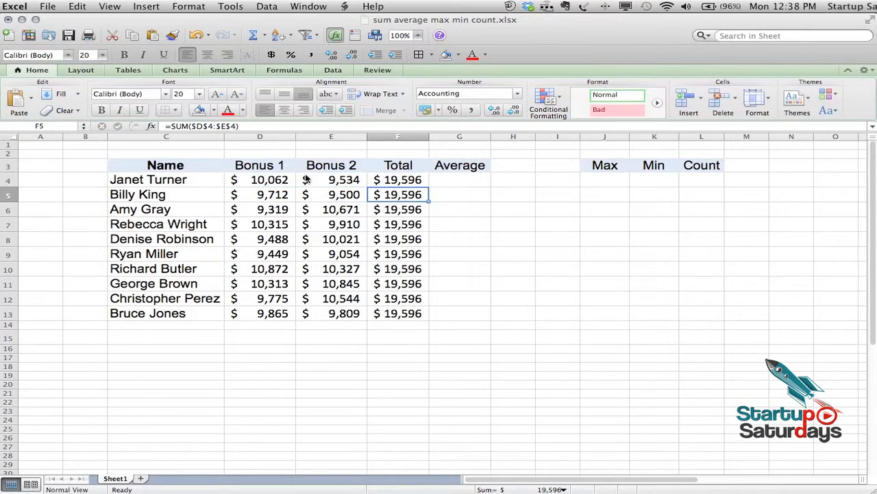
key(Up)
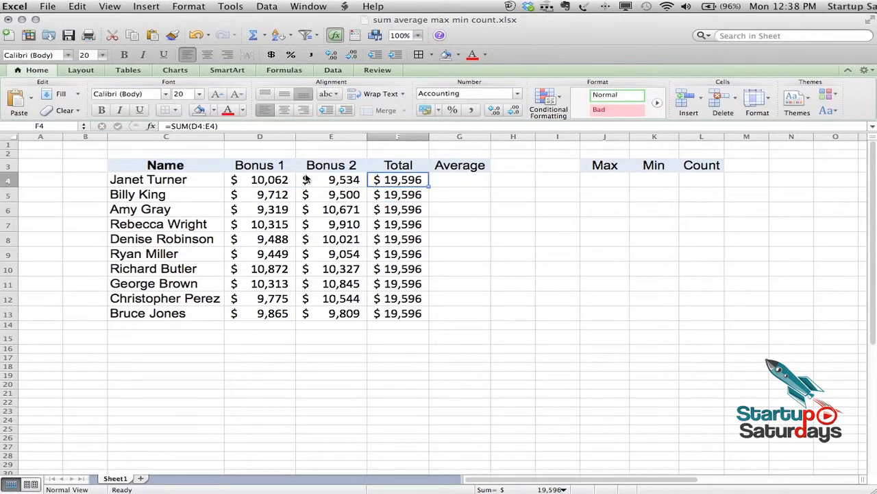
double_click(429, 186)
Step: Compare the relative SUM formulas in F4 and F5 and check the bonus cells D4 and E4 that F4 adds
click(406, 179)
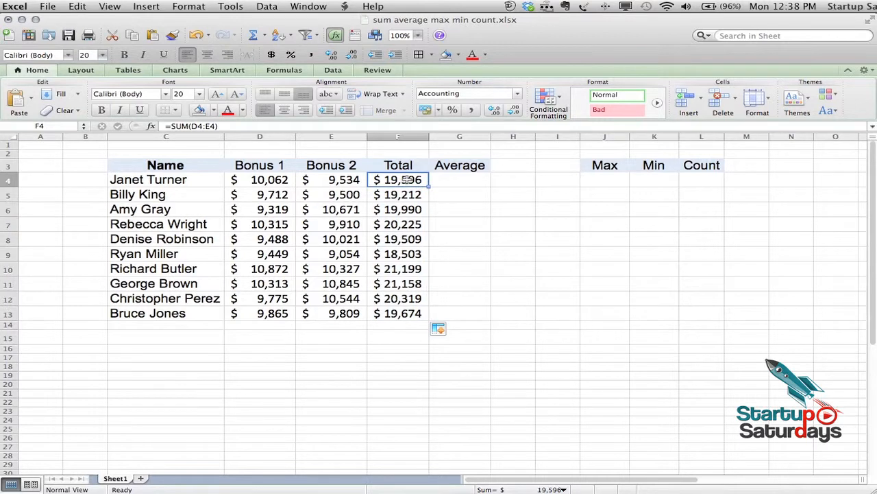
key(Down)
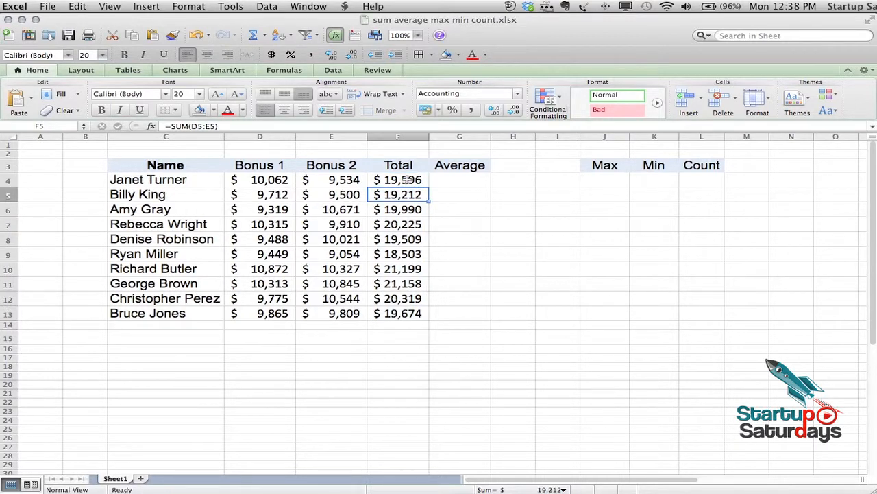
key(Up)
key(Left)
key(Left)
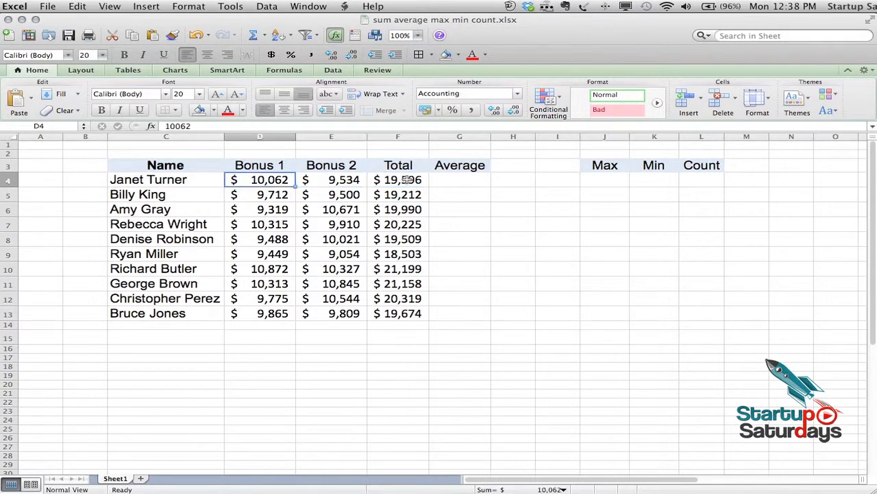
key(Right)
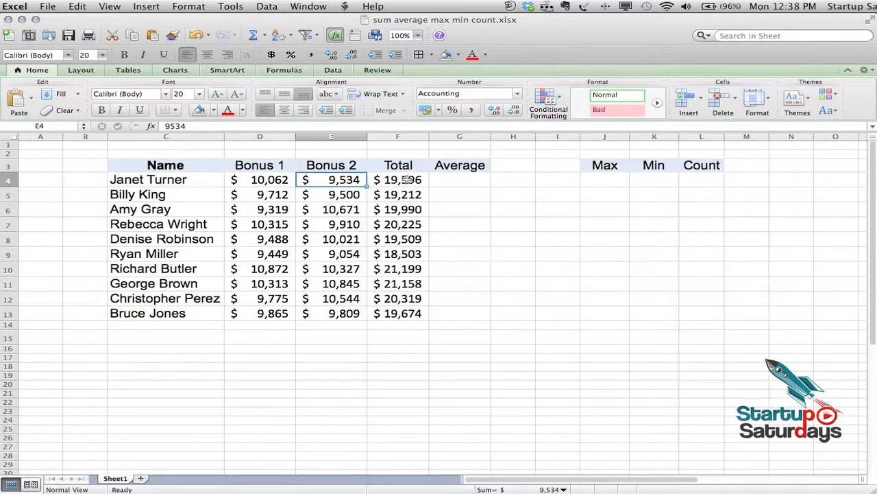
key(Right)
key(Right)
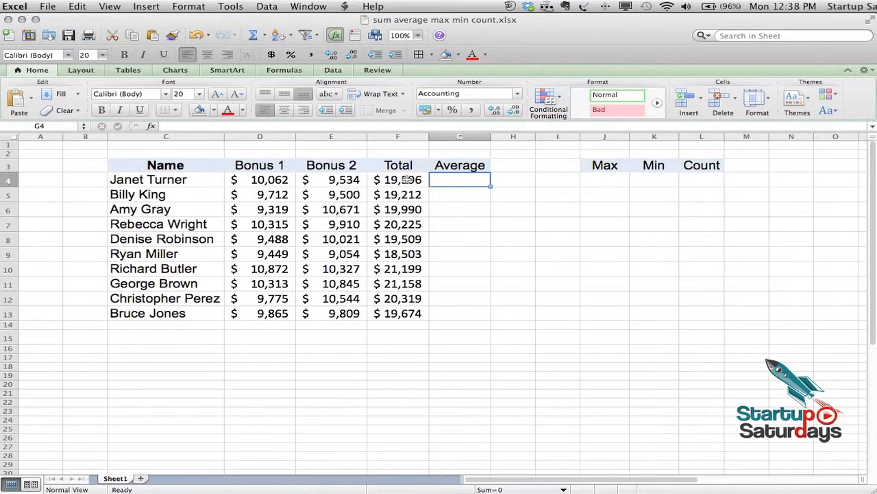
text(=()
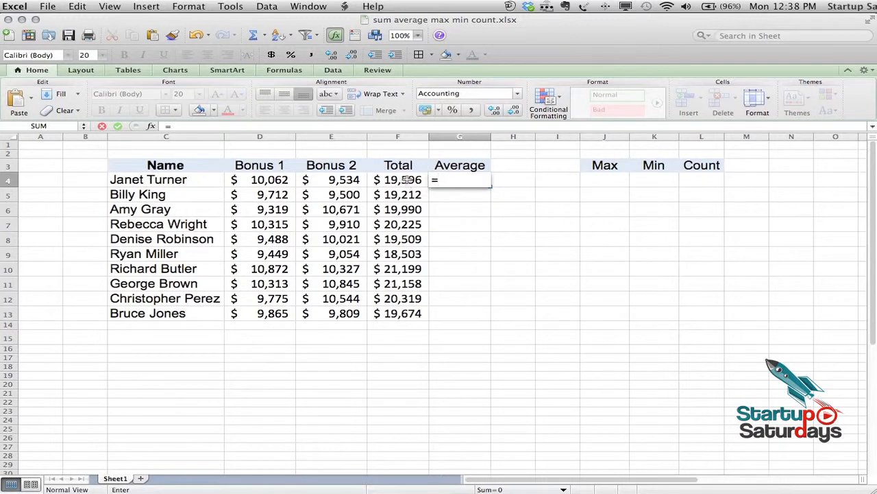
key(Left)
key(Left)
key(Left)
key(Left)
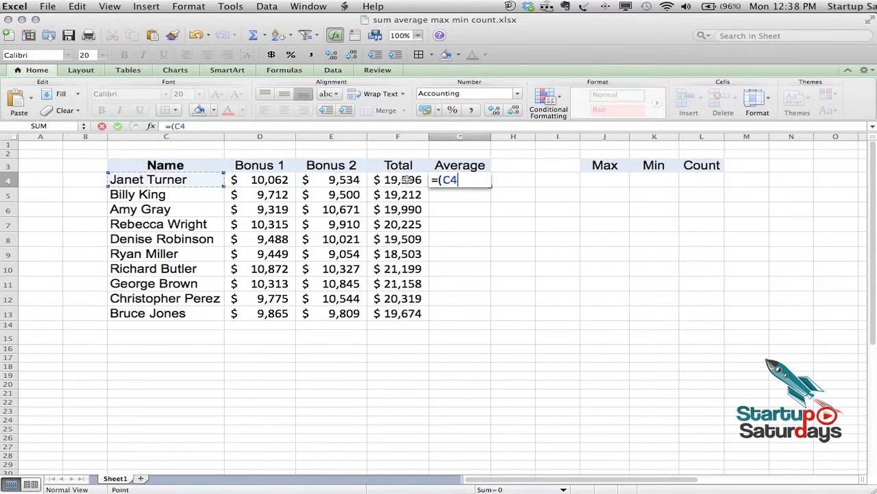
text(+)
key(Left)
key(Left)
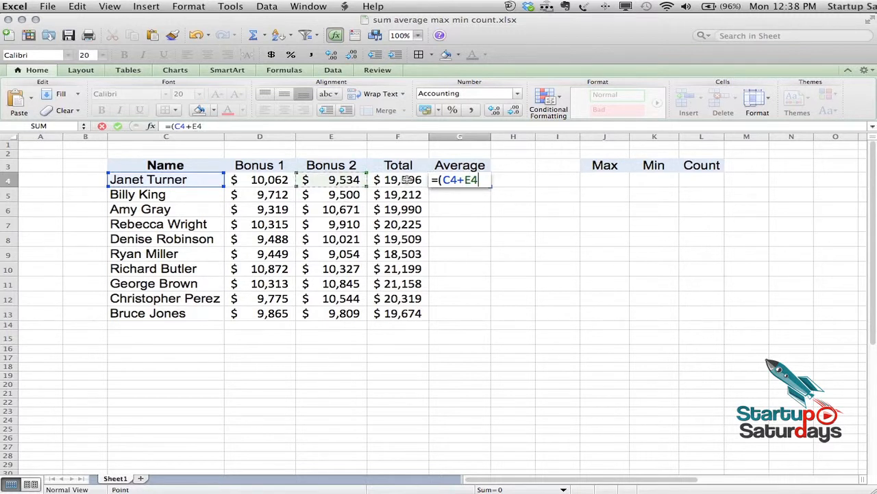
key(Escape)
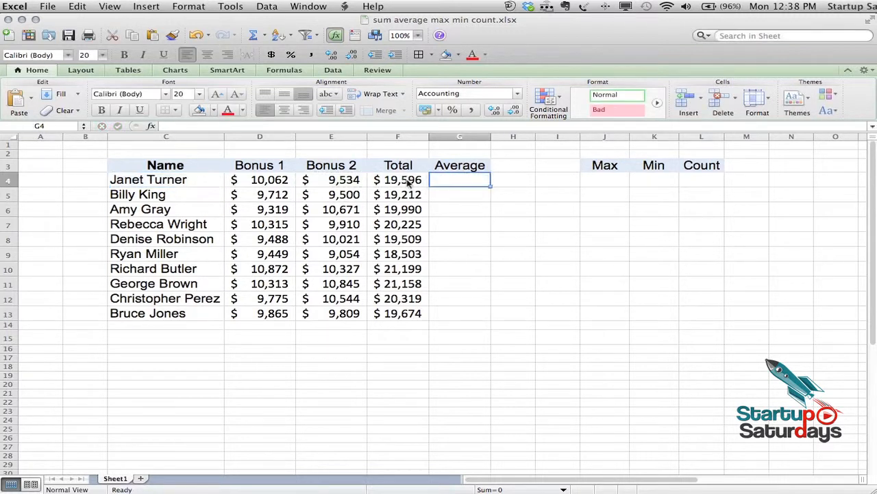
Step: Calculate the first person's average bonus in G4 with the manual formula =(D4+E4)/2
text(=()
key(Left)
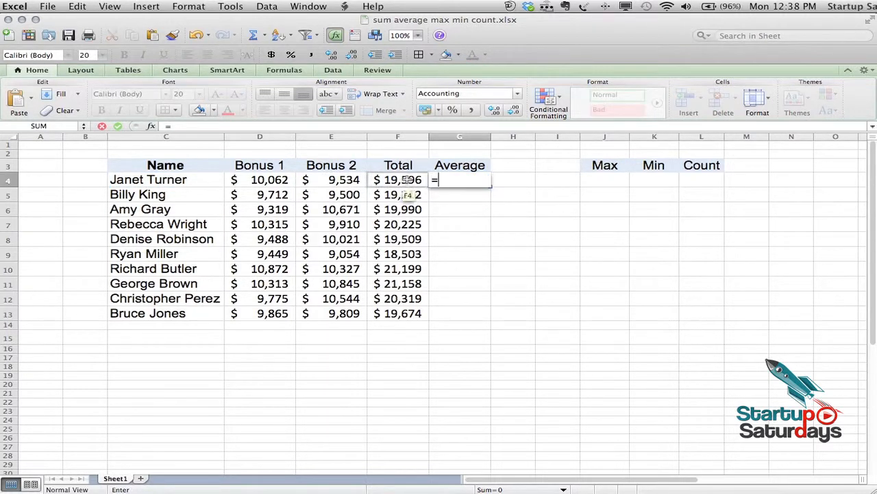
key(Left)
key(Left)
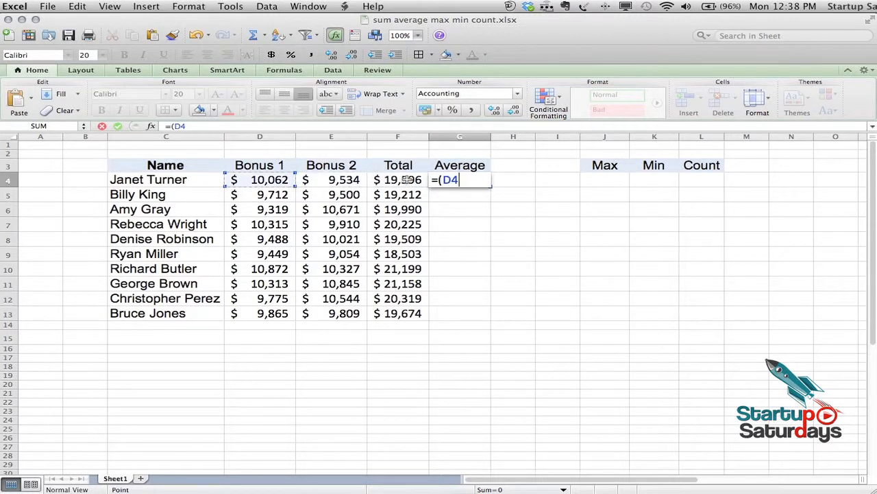
text(+)
key(Left)
key(Left)
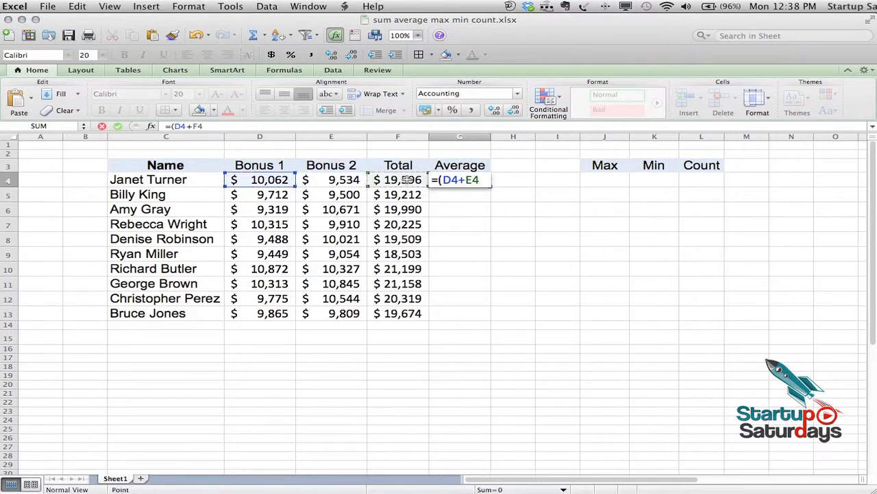
text())
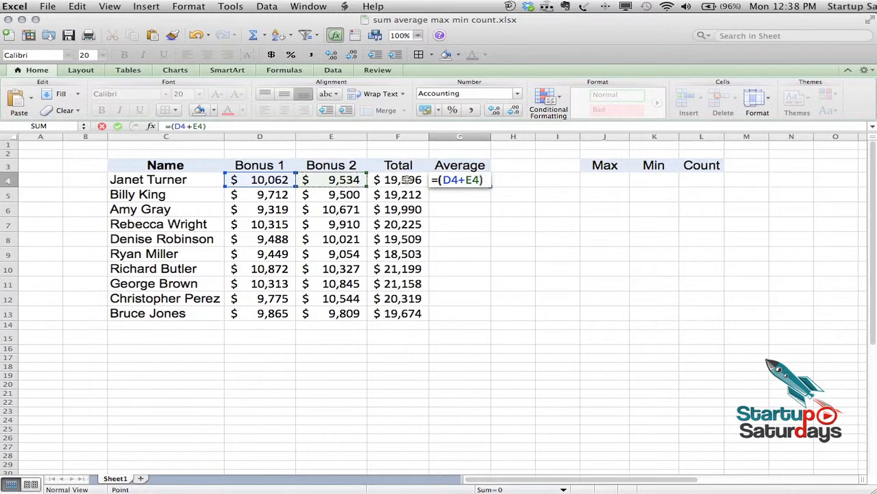
text(/2)
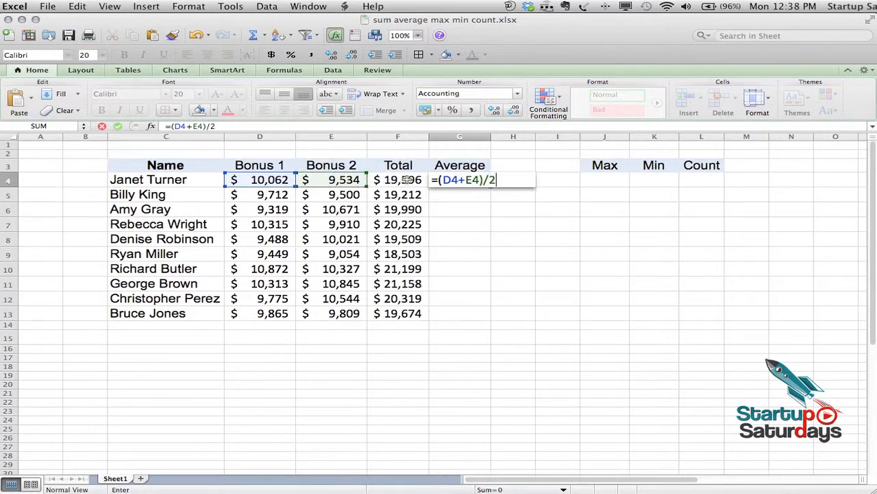
key(Return)
Step: Replace the formula in G4 with =AVERAGE(D4:E4) and auto-fill it down the Average column to G13
key(Up)
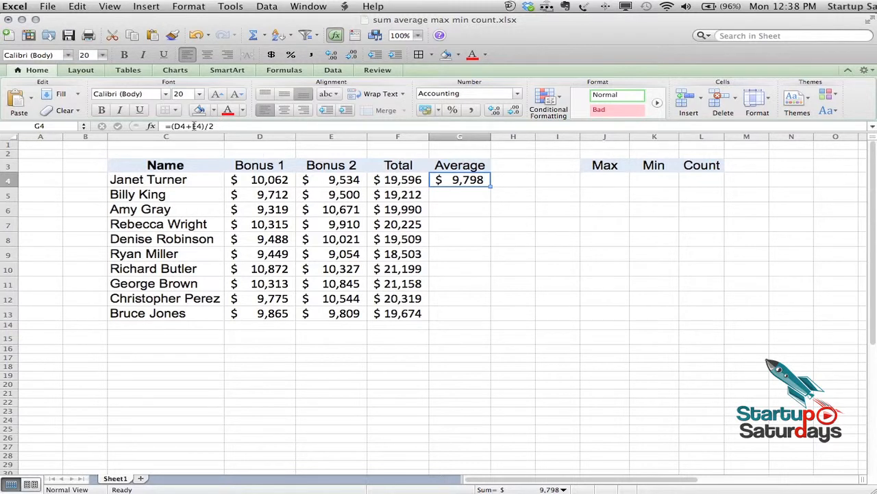
click(172, 126)
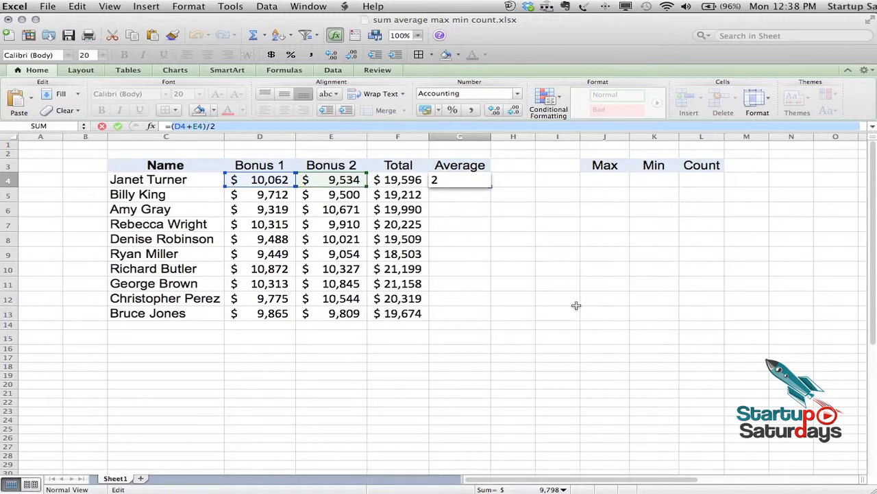
text(=ave)
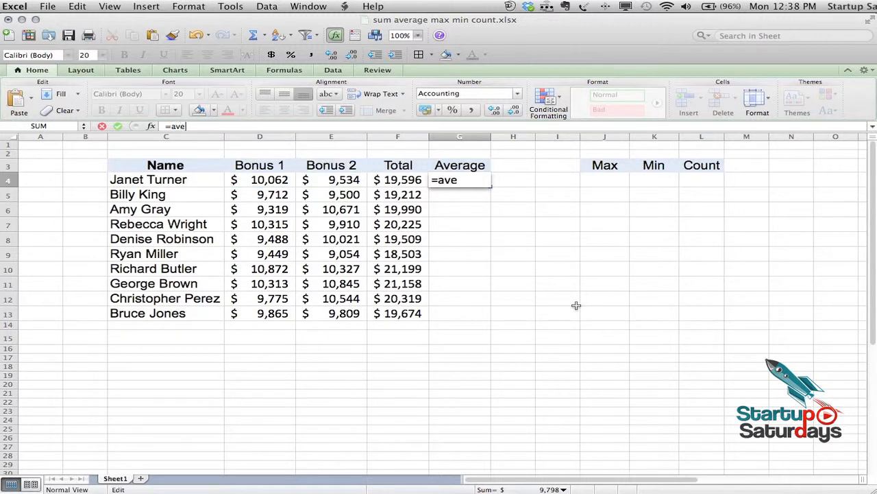
text(rage()
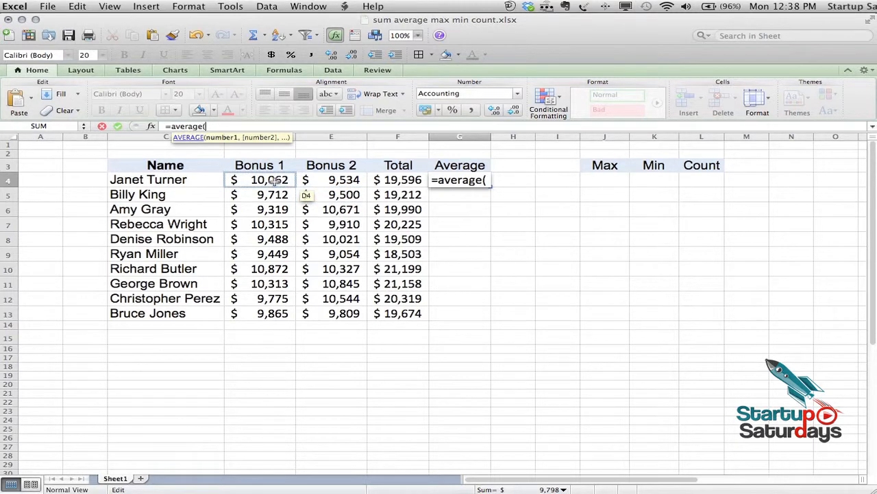
drag(272, 179, 322, 181)
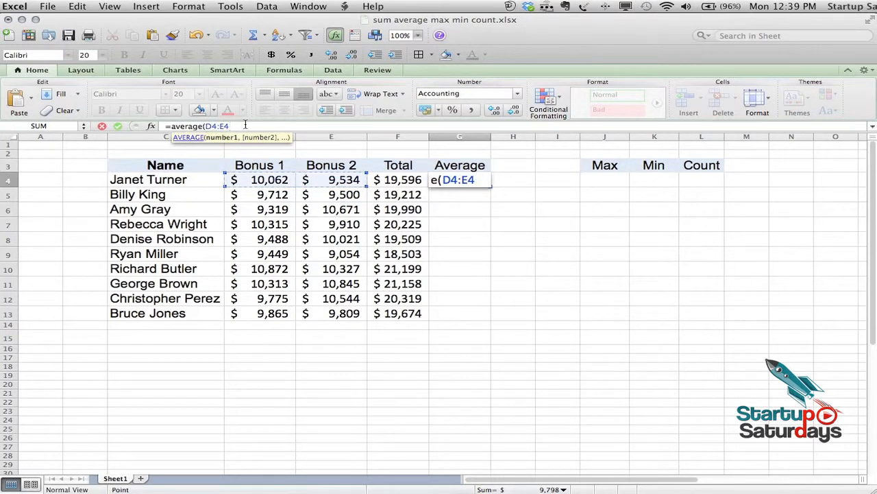
text())
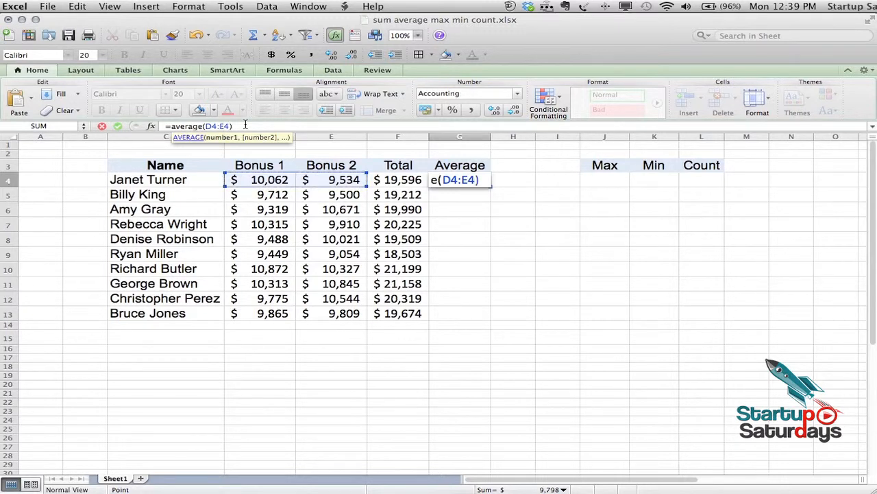
key(Return)
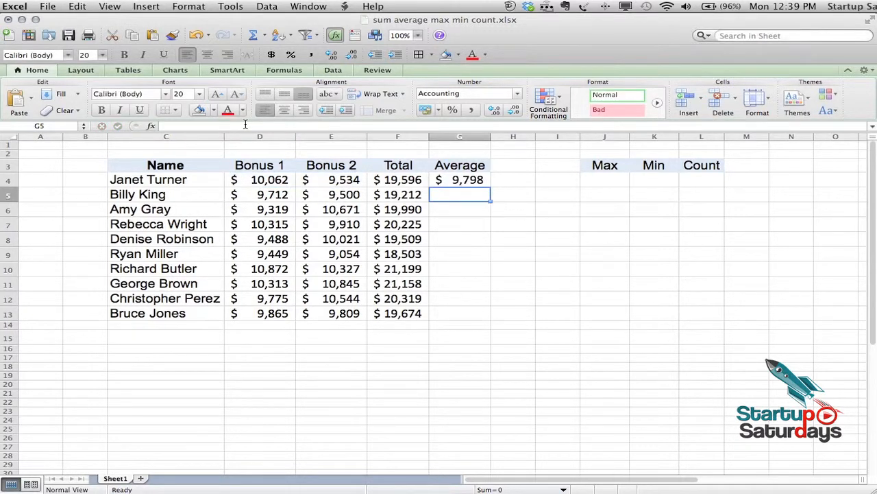
click(462, 177)
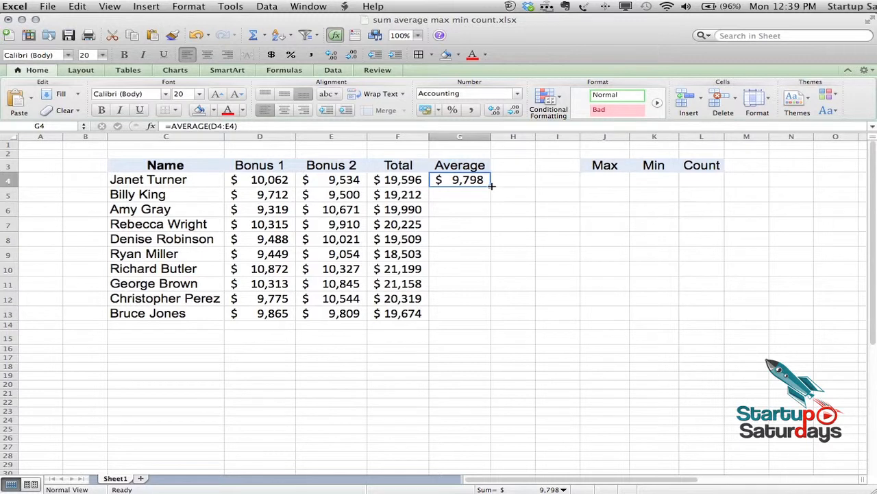
double_click(492, 185)
Step: Review the AVERAGE formulas down the Average column from G4 to G13 and back up to the header
click(466, 182)
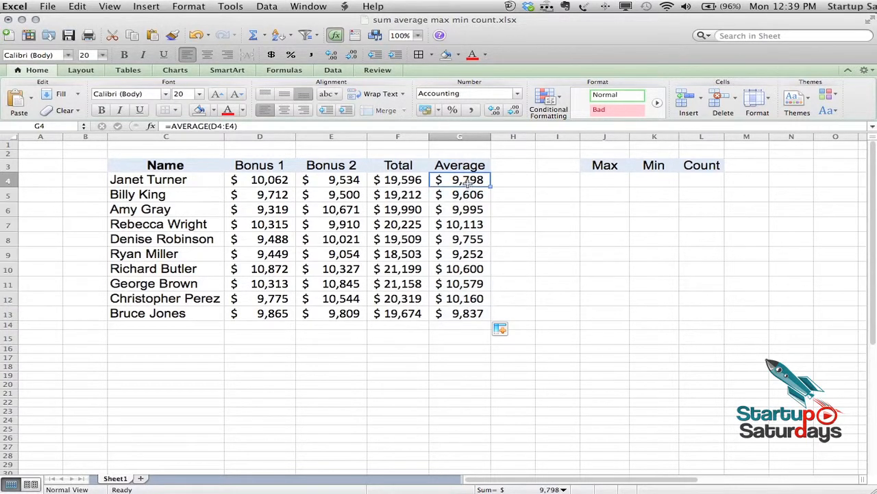
key(Down)
key(Down)
key(Down)
key(Down)
key(Down)
key(Down)
key(Down)
key(Down)
key(Down)
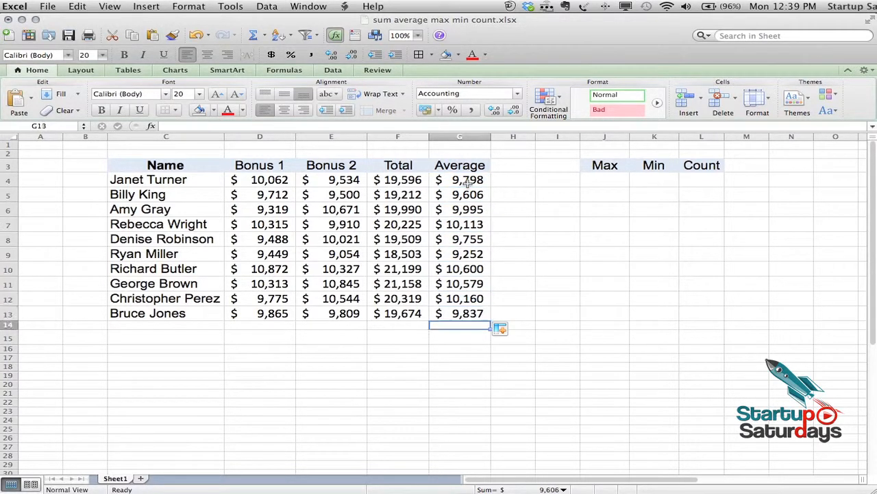
key(Up)
key(Up)
key(Up)
key(Up)
key(Up)
key(Up)
key(Up)
key(Up)
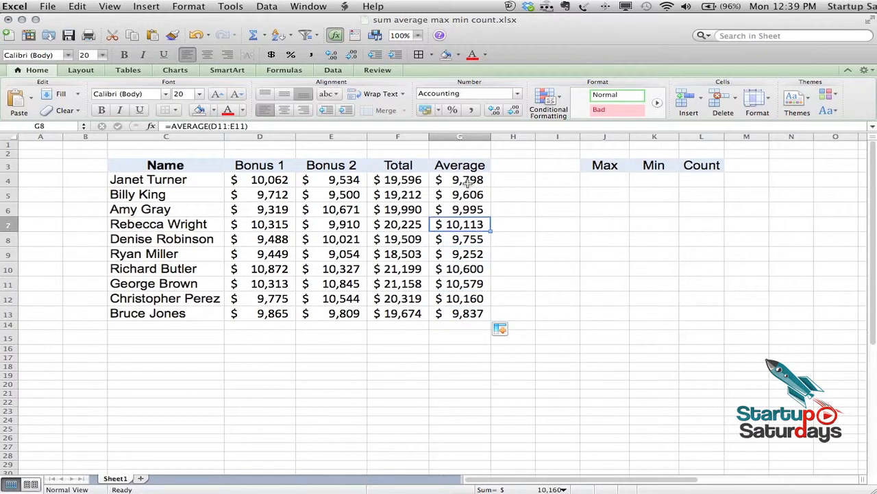
key(Up)
key(Up)
key(Left)
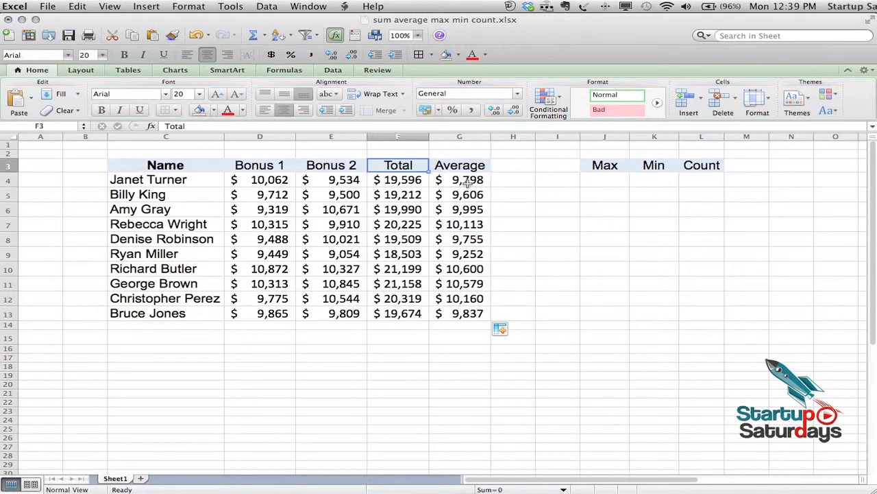
key(Right)
key(Left)
key(shift+Right)
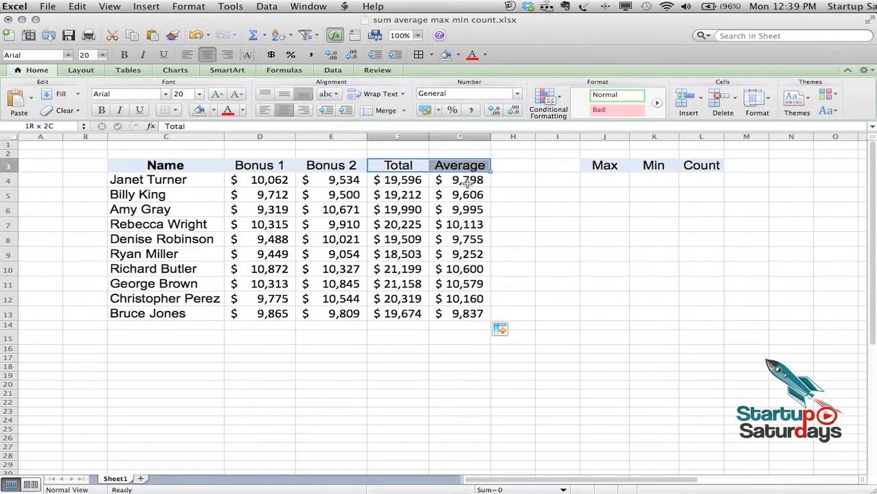
key(Left)
key(Right)
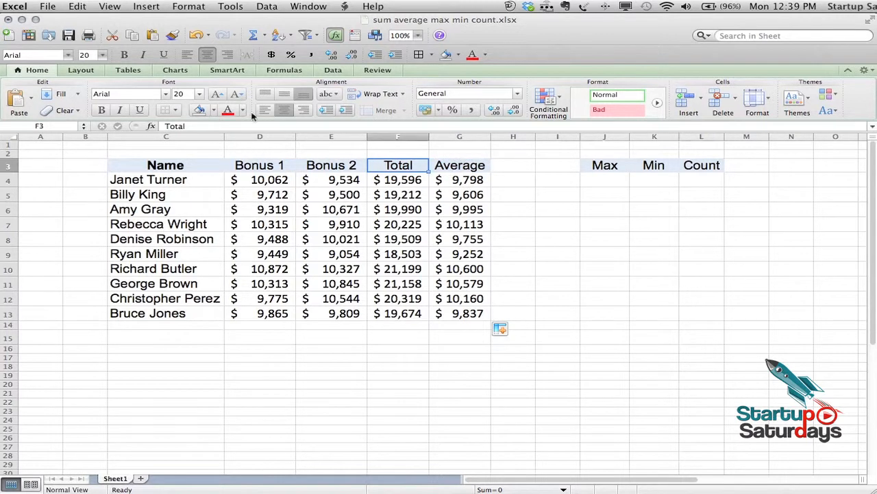
Step: Make the Total header in F3 and the Average header in G3 bold
click(101, 110)
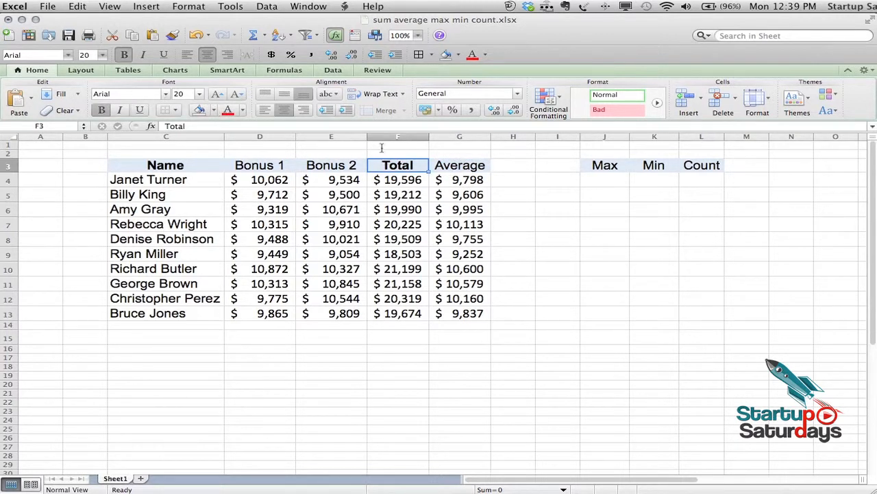
click(475, 171)
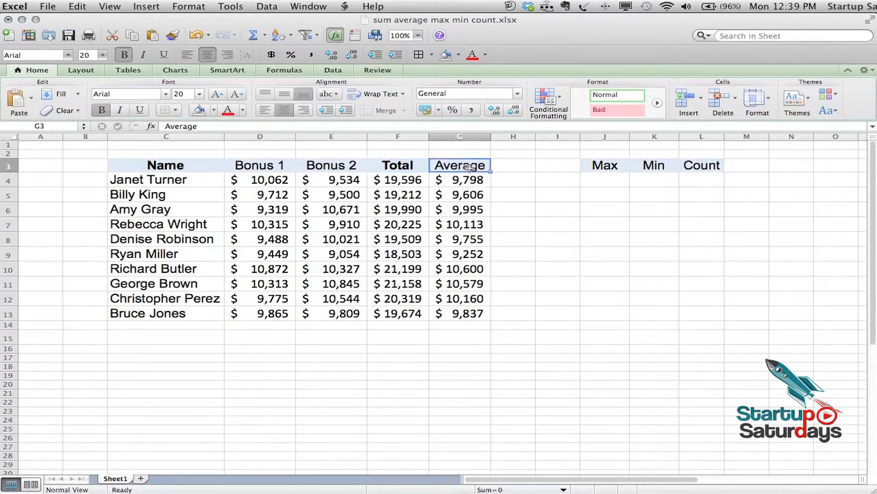
click(103, 110)
Step: Fill the Total column, F3:F13, with a blue theme color
click(380, 168)
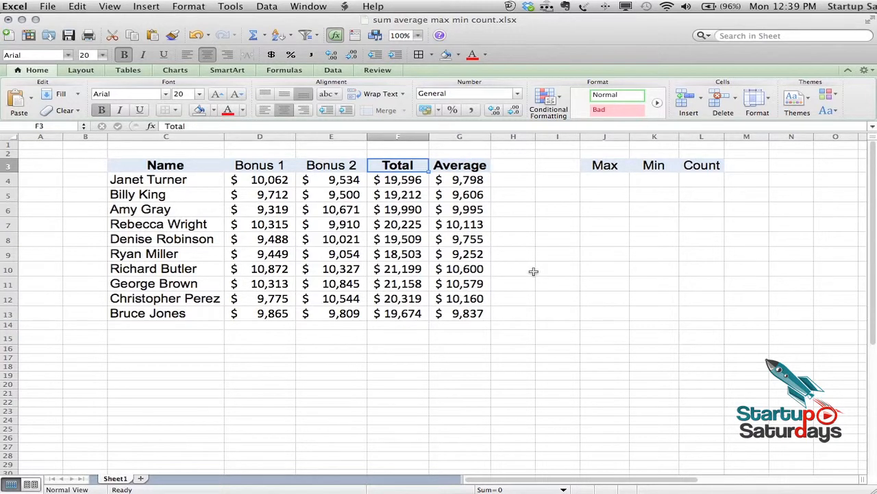
key(super+shift+Down)
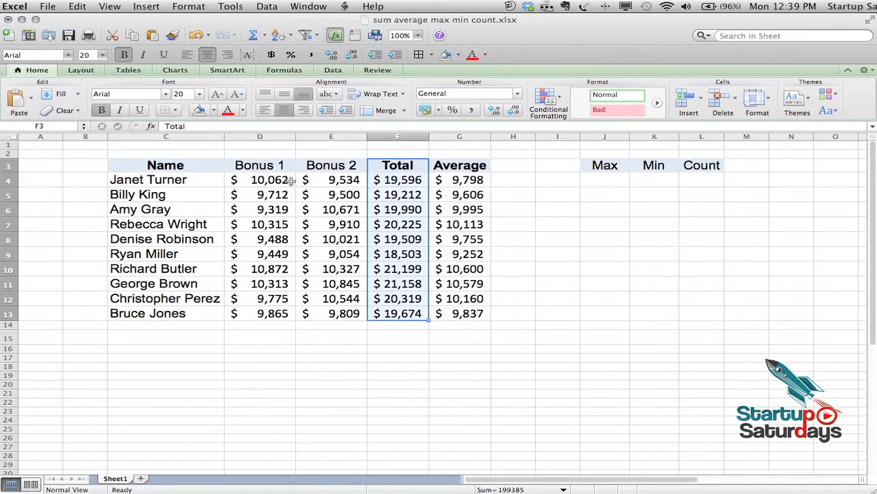
click(214, 111)
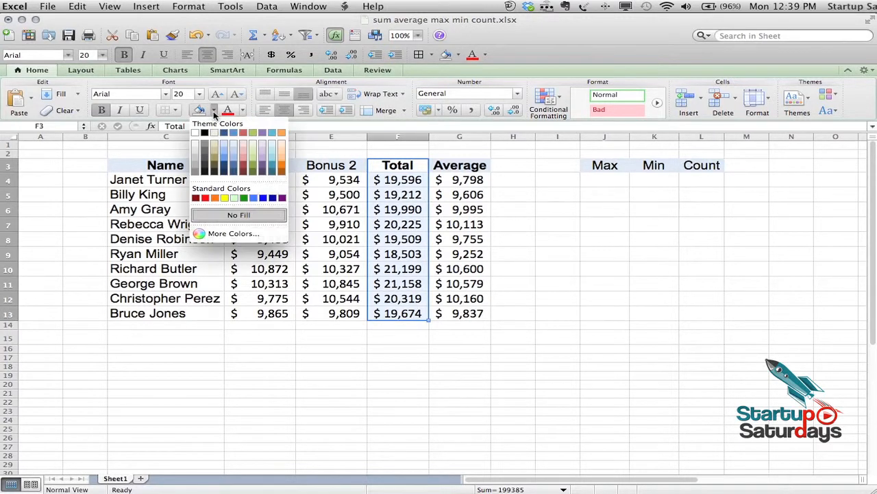
click(240, 133)
Step: Fill the Average column, G3:G13, with a green theme color
click(460, 165)
key(super+shift+Down)
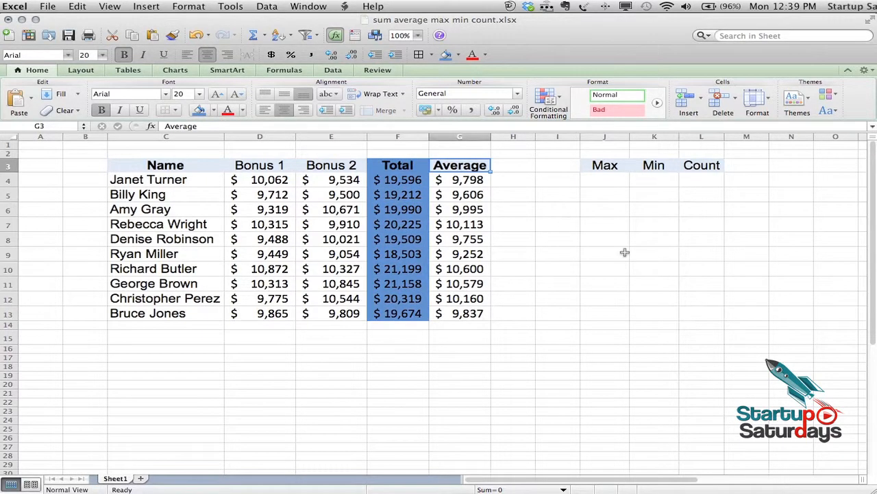
click(213, 111)
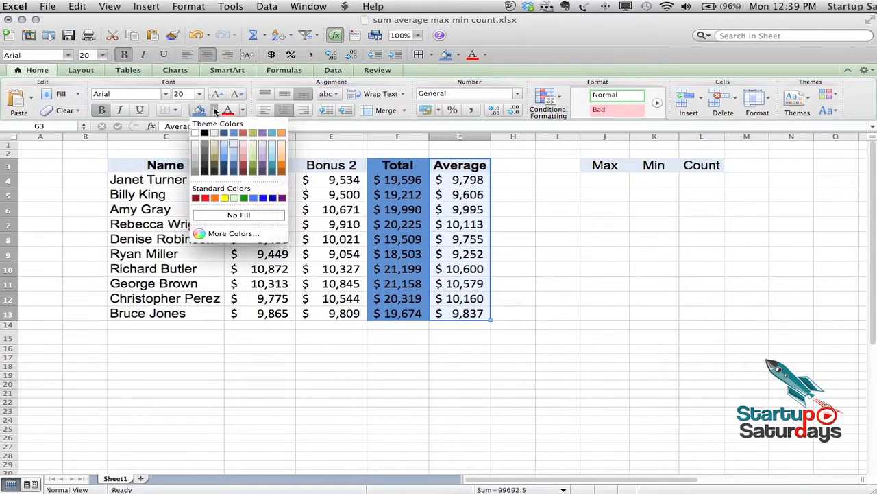
click(253, 133)
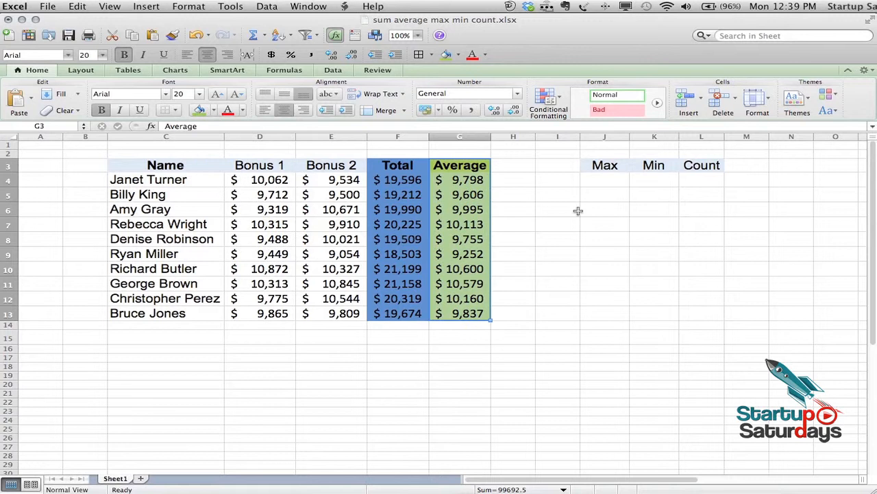
Step: Trace the way from the empty Max cell J4 across to the first total in F4 and back
click(614, 181)
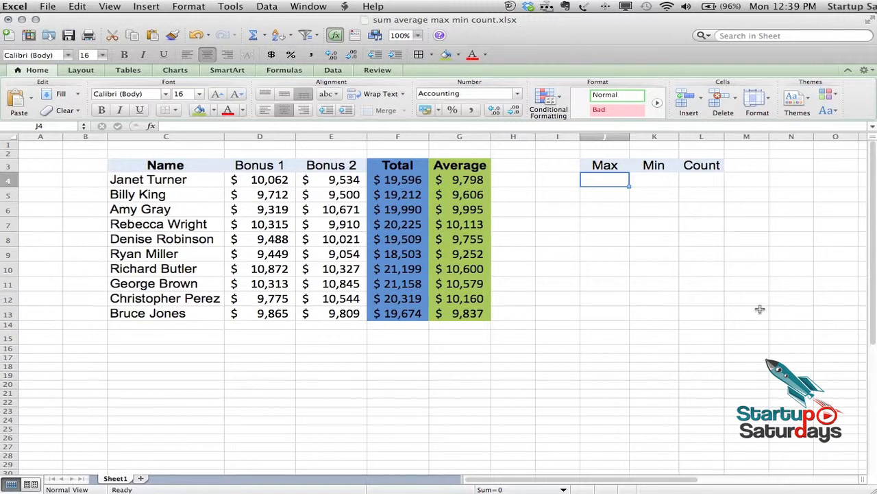
key(Left)
key(Left)
key(Left)
key(Left)
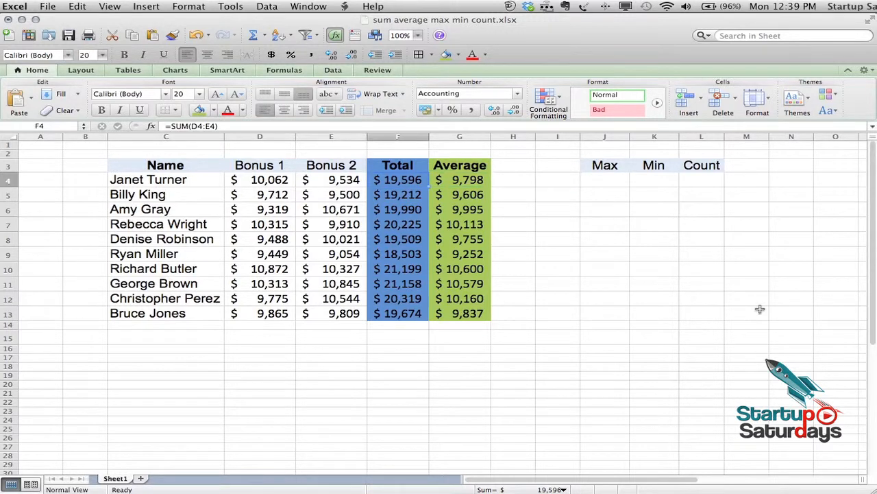
key(Right)
key(Right)
key(Right)
key(Right)
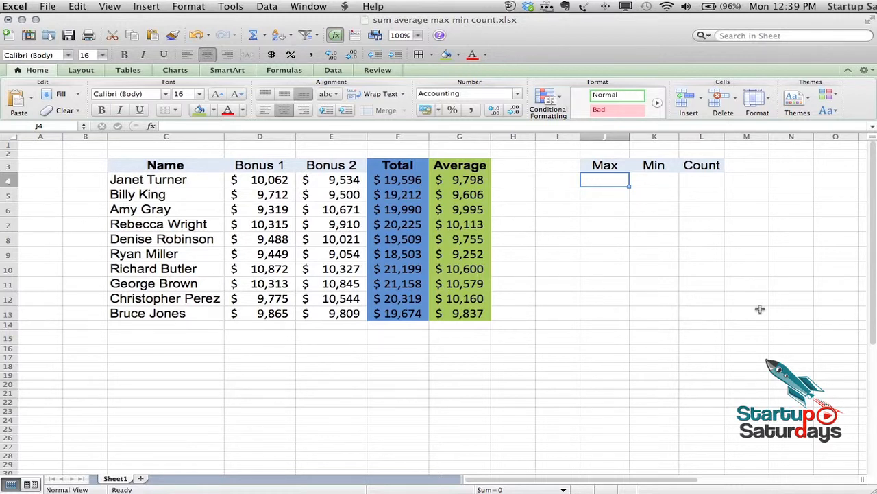
Step: Find the highest bonus total in J4 with the formula =MAX(F4:F14)
text(=)
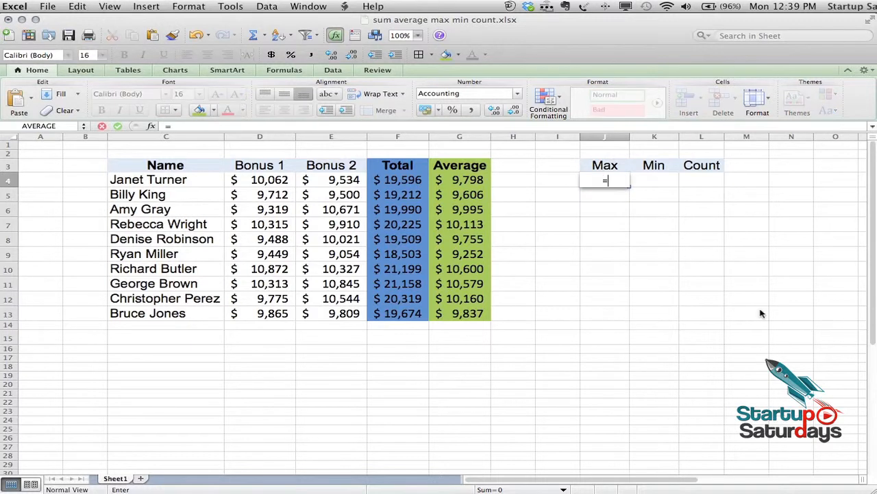
text(max()
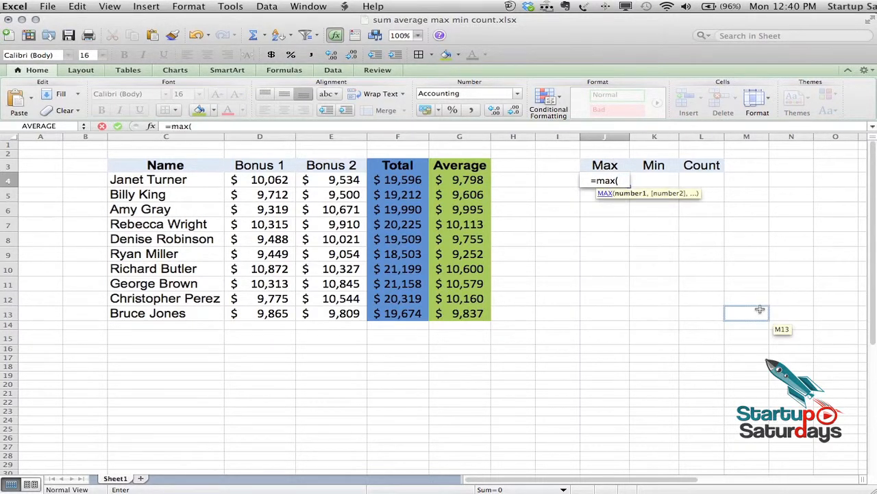
key(Left)
key(Left)
key(Left)
key(Left)
key(Left)
key(Right)
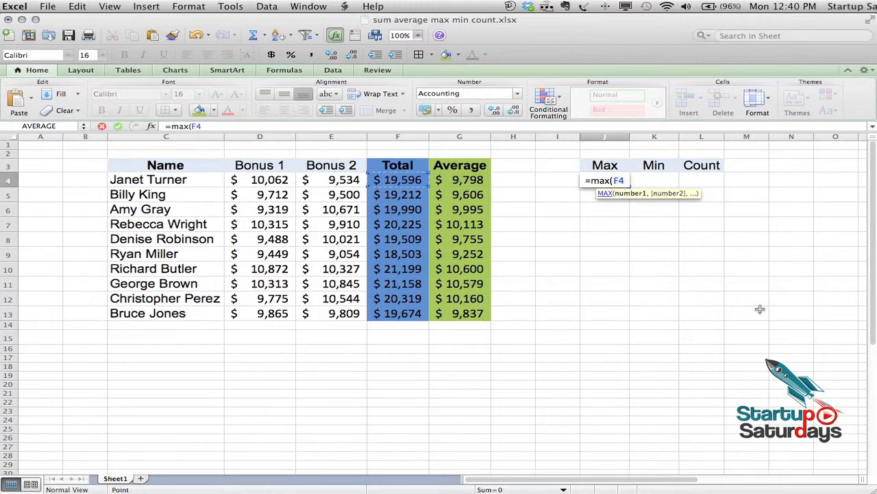
key(shift+Down)
key(shift+Down)
key(shift+Down)
key(shift+Down)
key(shift+Down)
key(shift+Down)
key(shift+Down)
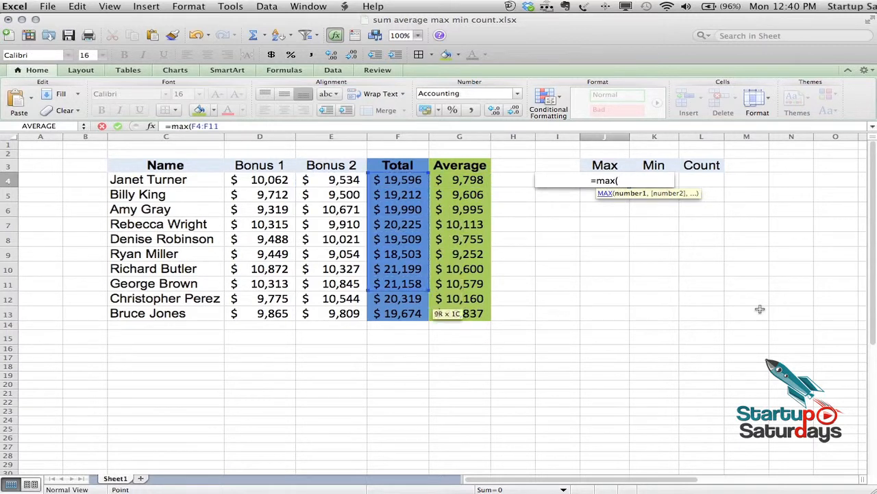
key(shift+Down)
key(shift+Down)
key(shift+Down)
text())
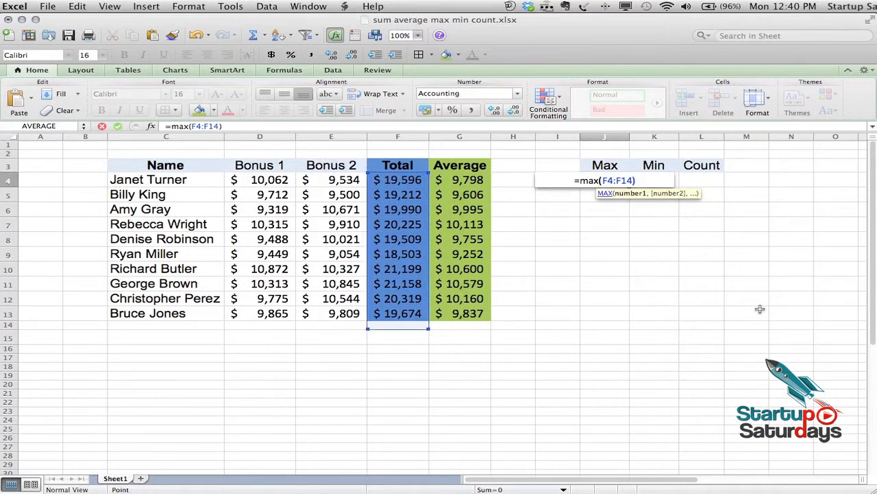
key(Return)
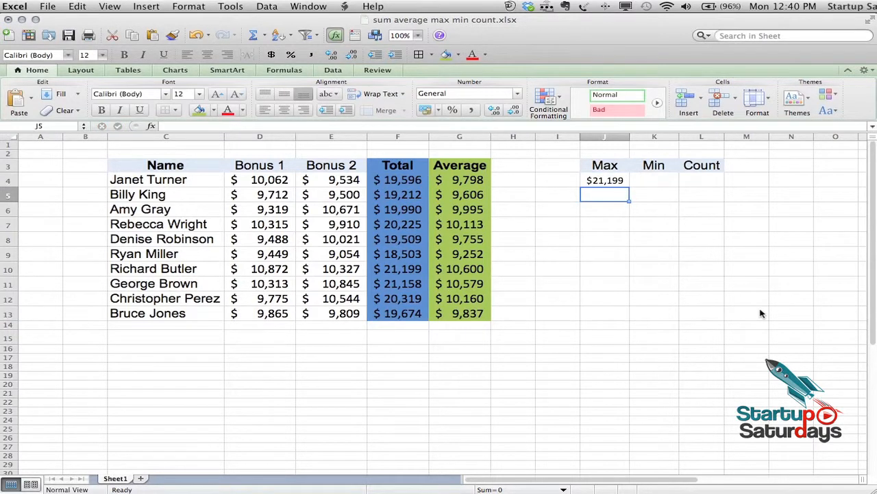
Step: Shorten the range of the MAX formula in J4 to F4:F13
key(Up)
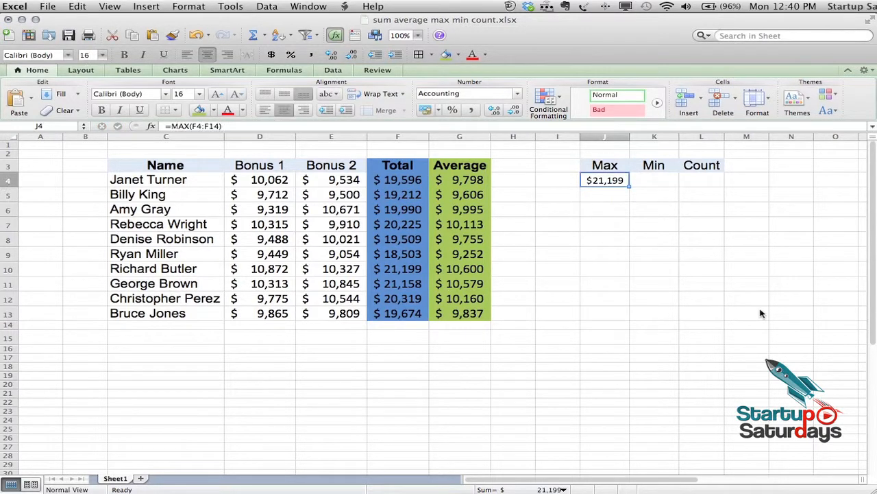
click(609, 126)
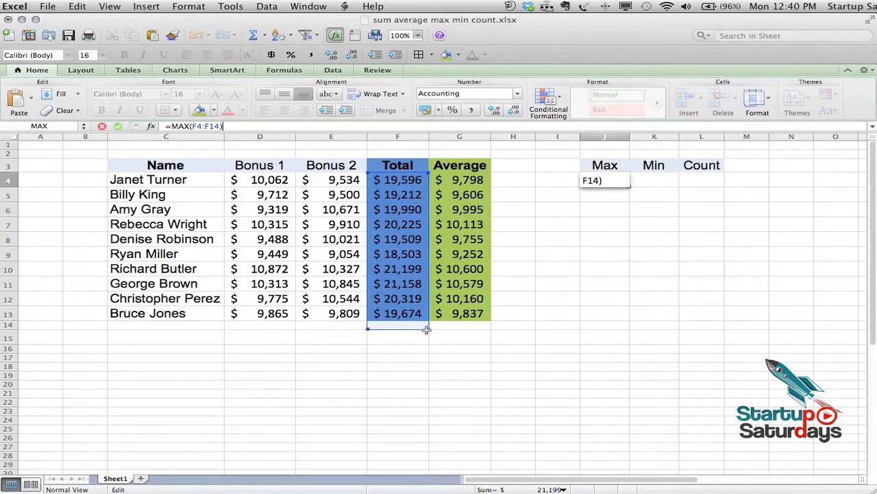
drag(428, 329, 428, 322)
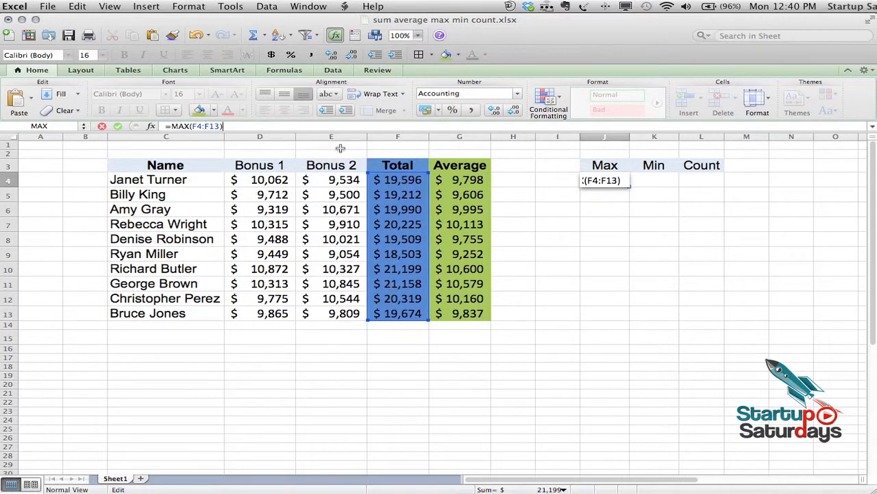
key(Return)
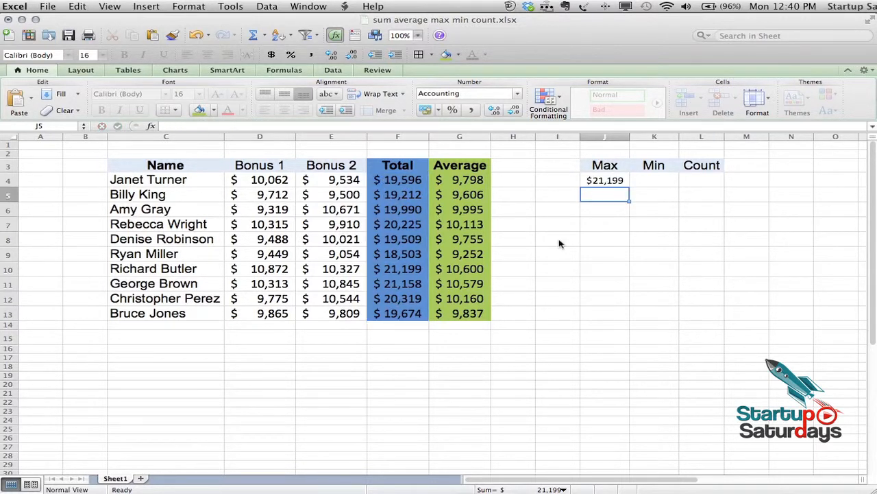
Step: Find the lowest bonus total in K4 with the formula =MIN(F4:F13)
key(Up)
key(Right)
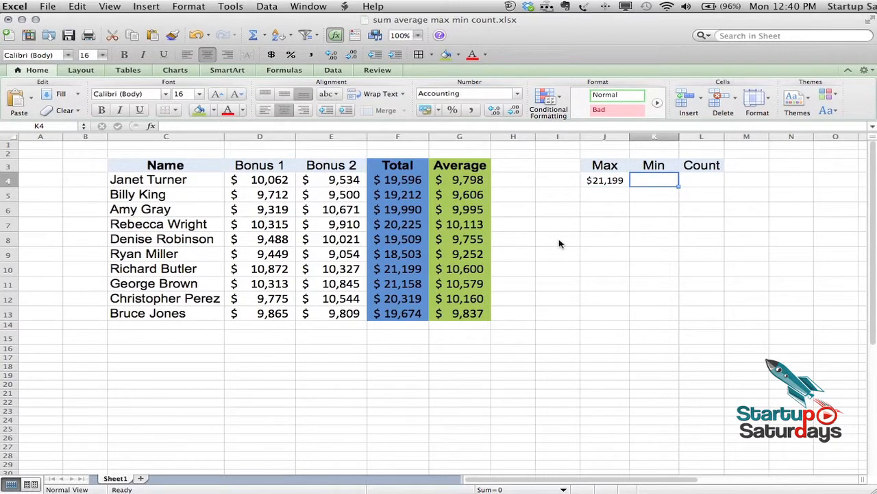
text(=m)
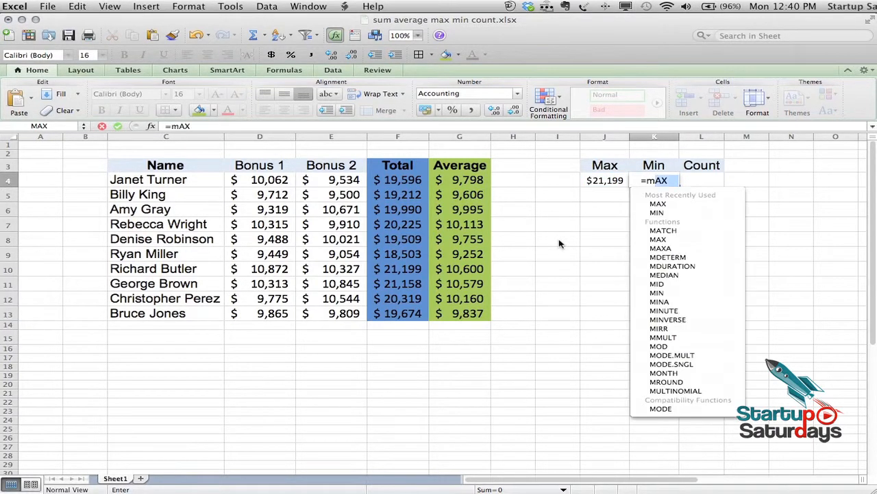
text(in()
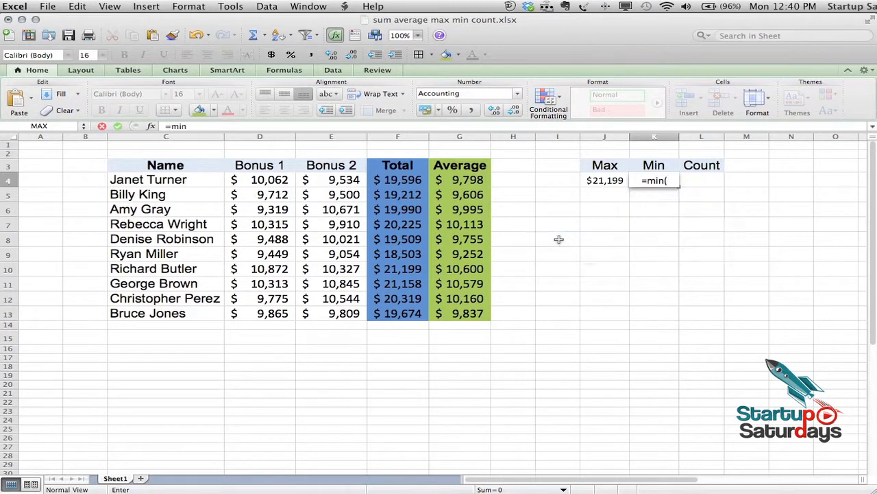
key(Left)
key(Left)
key(Left)
key(Left)
key(Left)
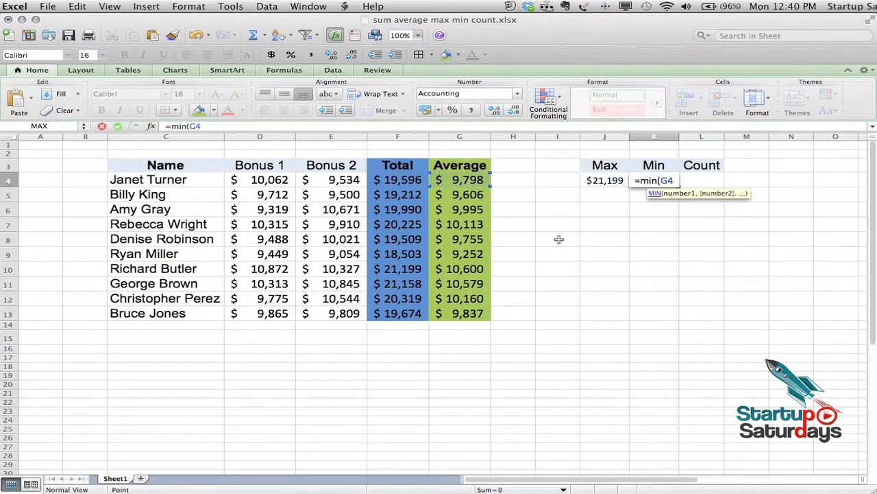
key(shift+Down)
key(shift+Down)
key(shift+Down)
key(shift+Down)
key(shift+Down)
key(shift+Down)
key(shift+Down)
key(shift+Down)
key(shift+Down)
key(shift+Down)
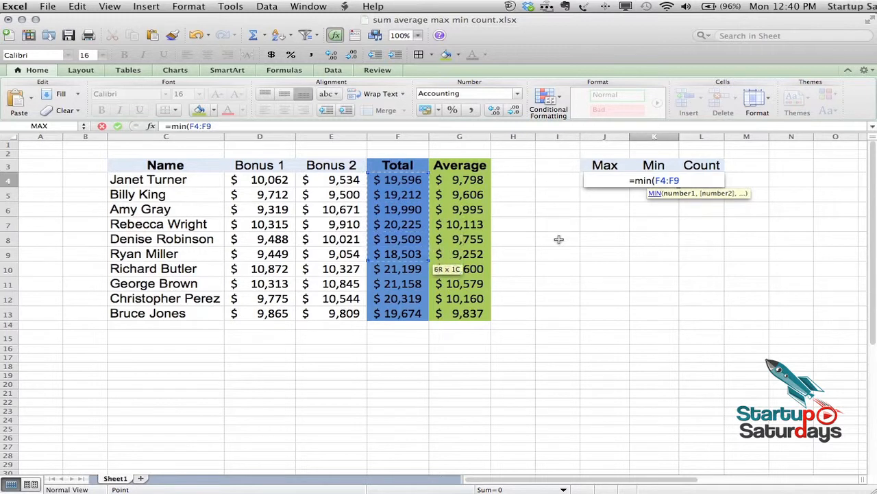
text())
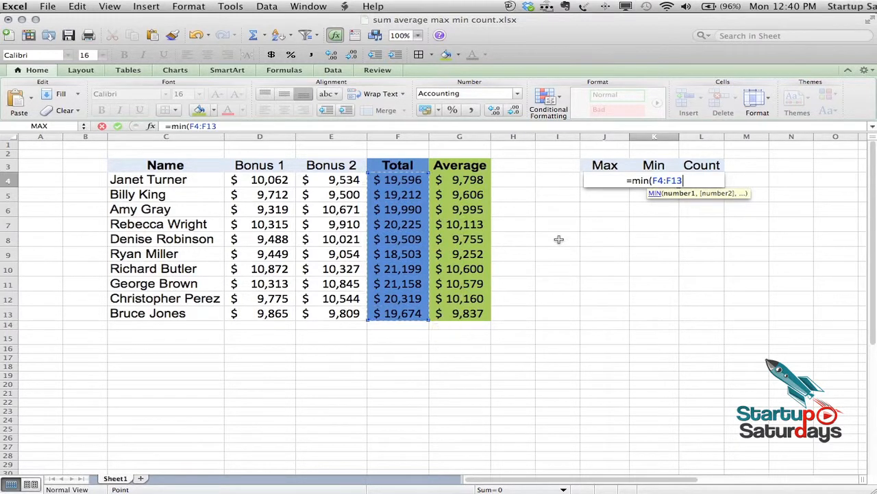
text())
key(Return)
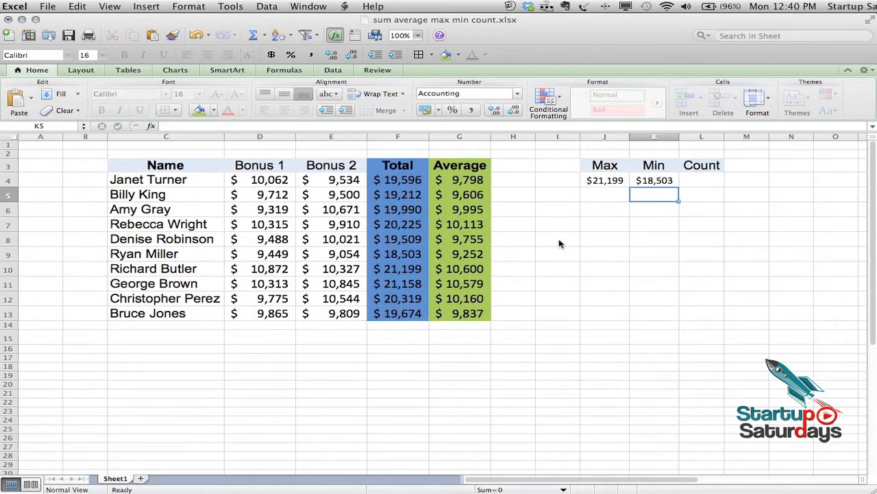
Step: Count the bonus totals in L4 with the formula =COUNT(F4:F13)
key(Up)
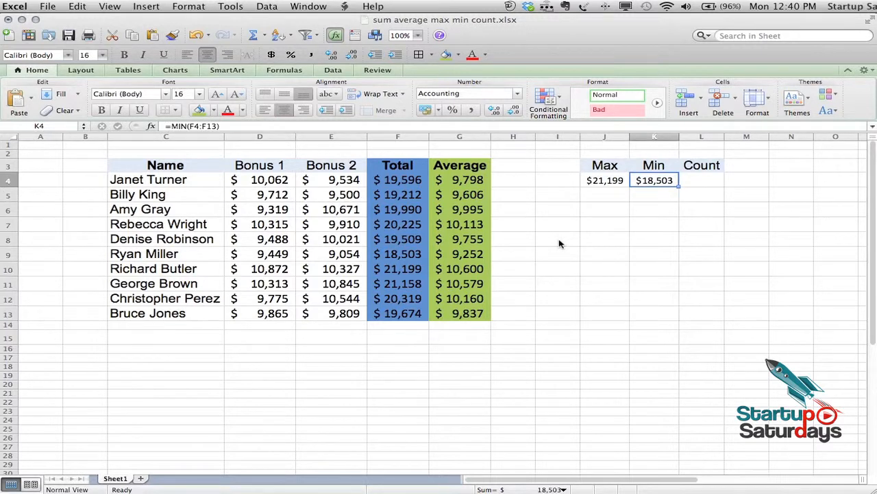
key(Right)
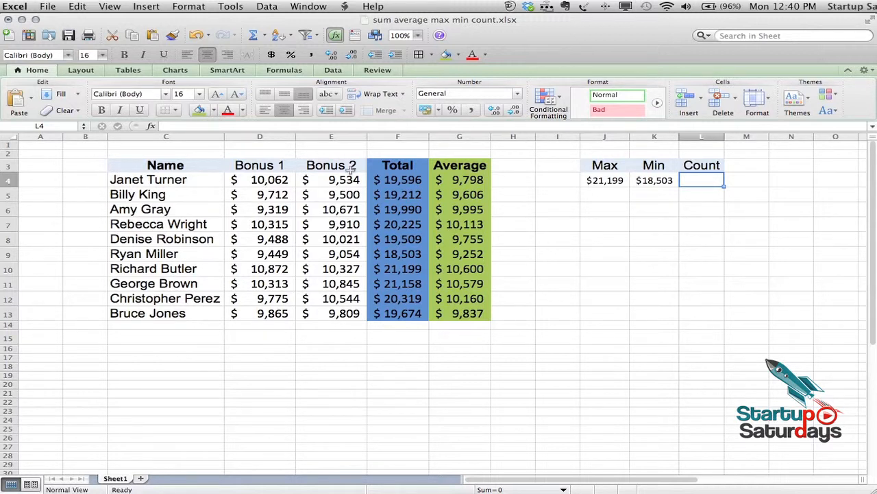
text(=)
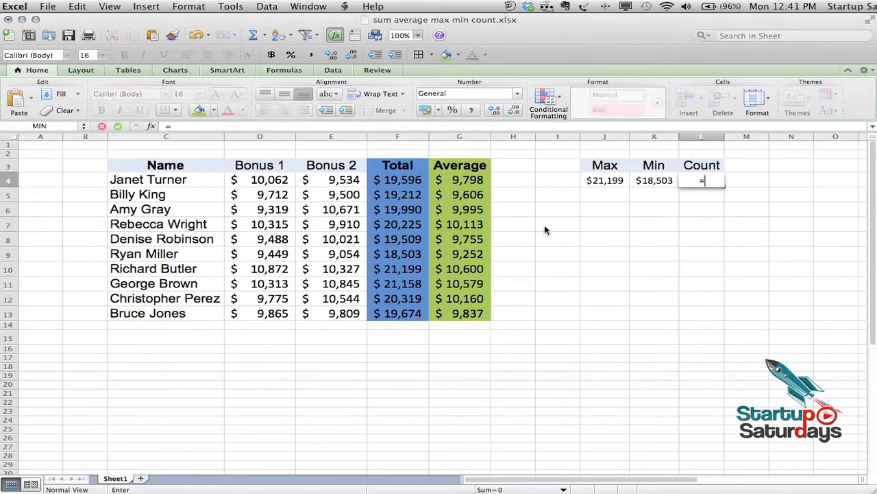
text(cou)
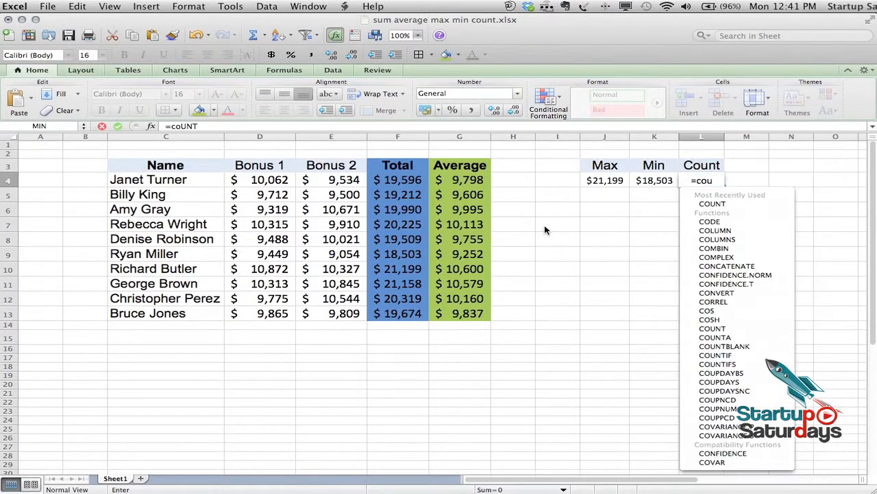
text(nt()
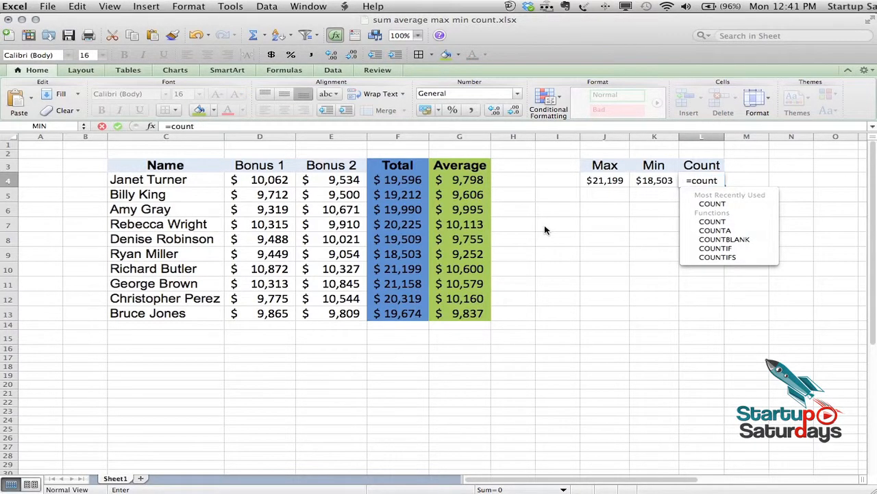
key(Left)
key(Left)
key(Left)
key(Left)
key(Left)
key(Left)
key(Left)
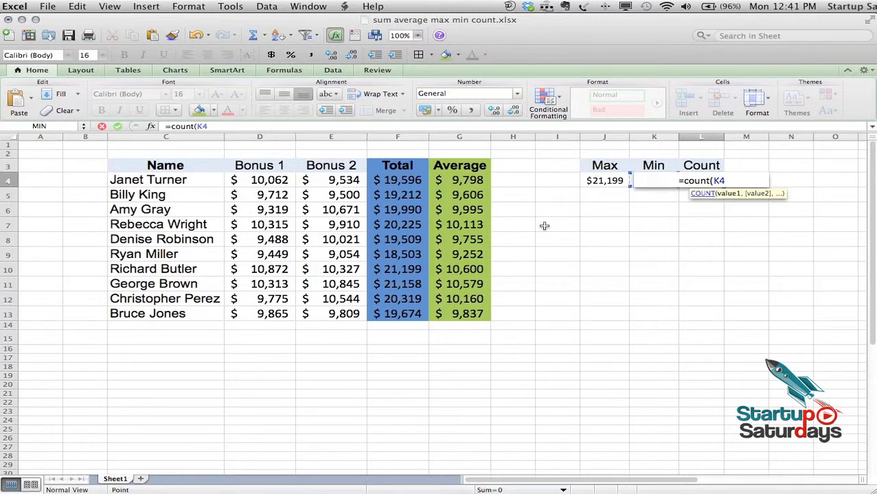
key(Right)
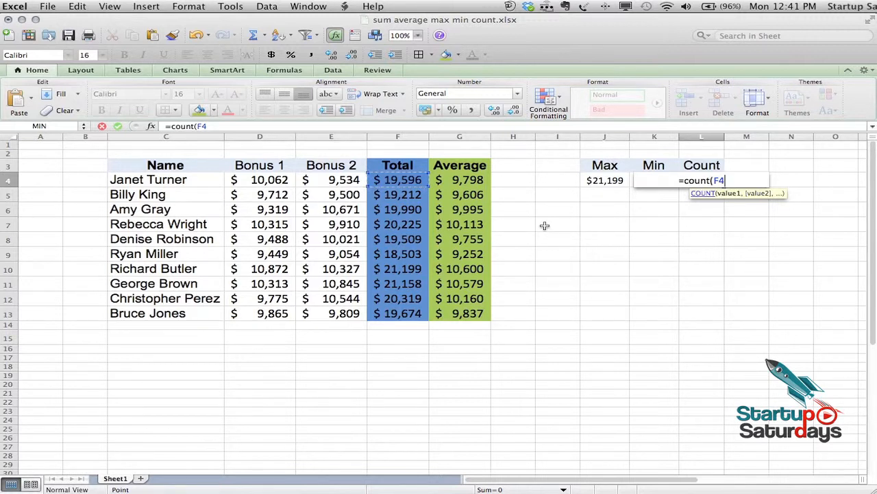
key(super+shift+Down)
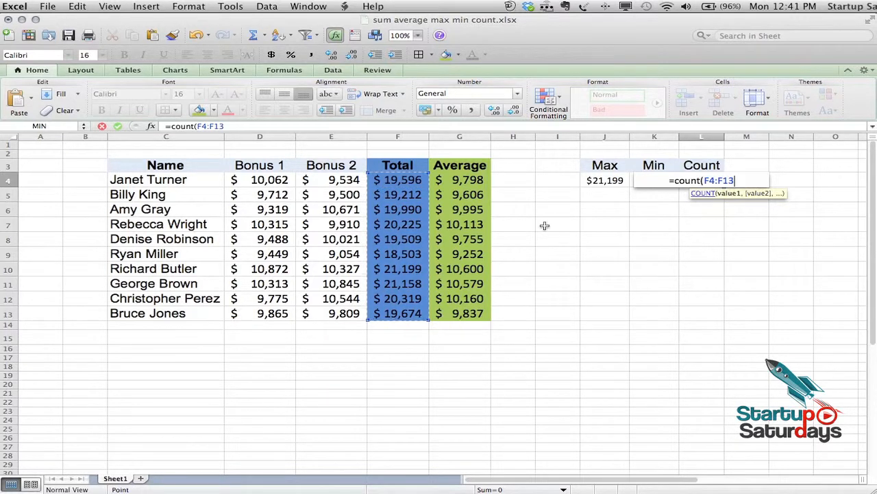
text())
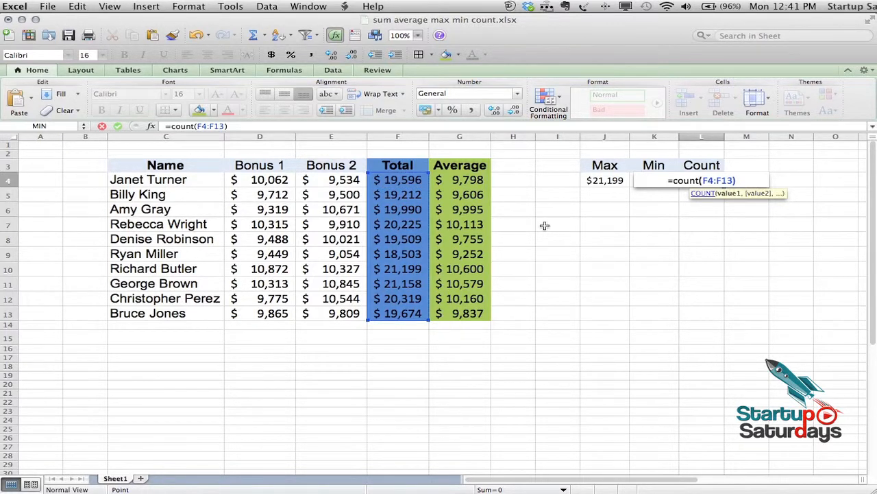
key(Return)
key(Up)
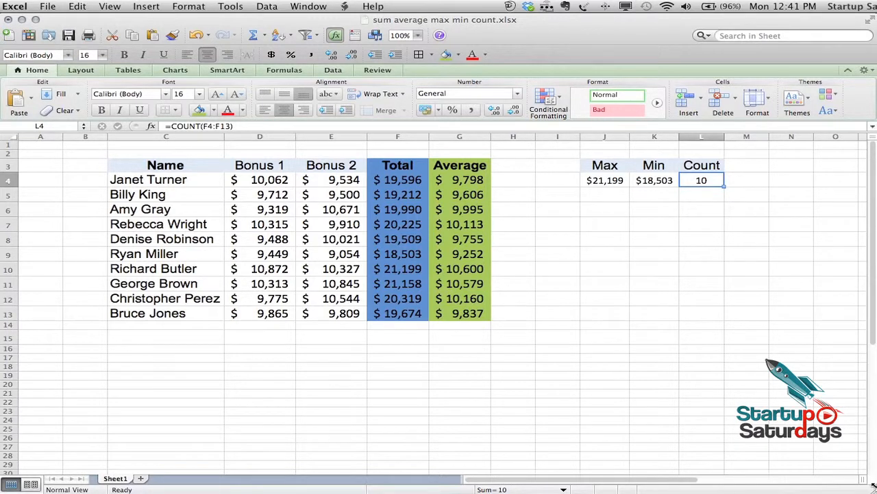
Step: Shorten the workbook window at its lower edge and view the calculation options offered in the status bar
drag(874, 486, 874, 449)
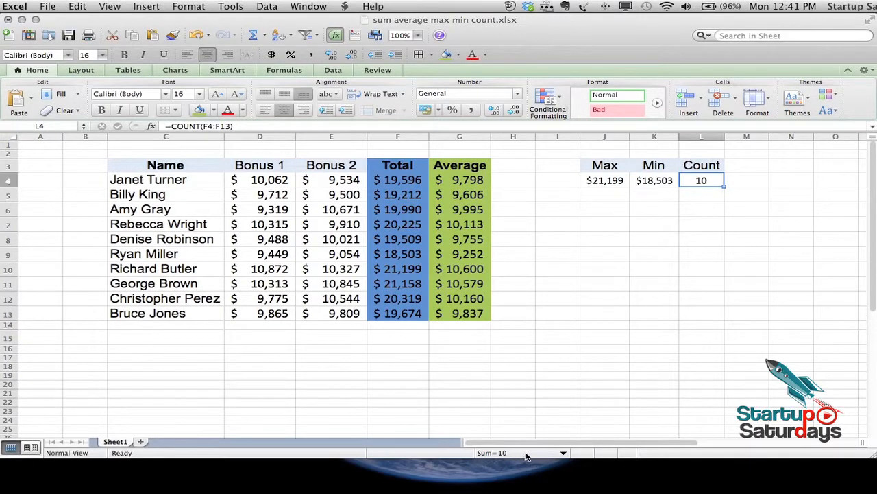
click(564, 453)
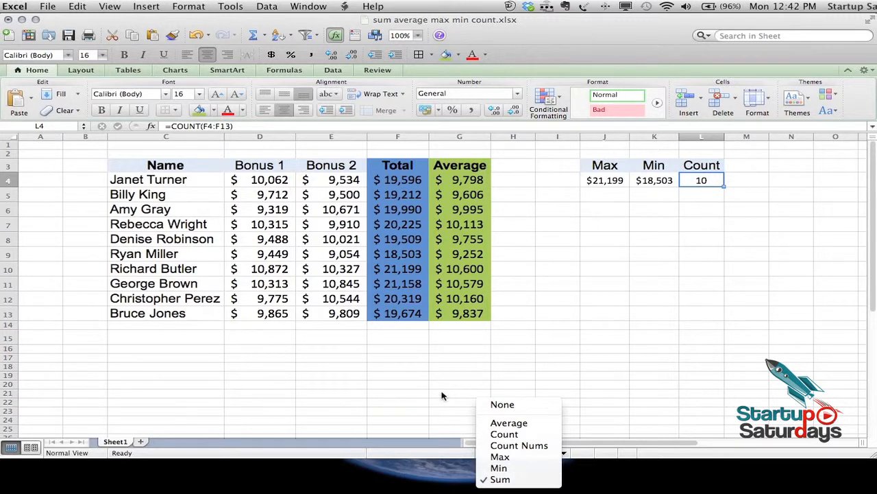
click(274, 322)
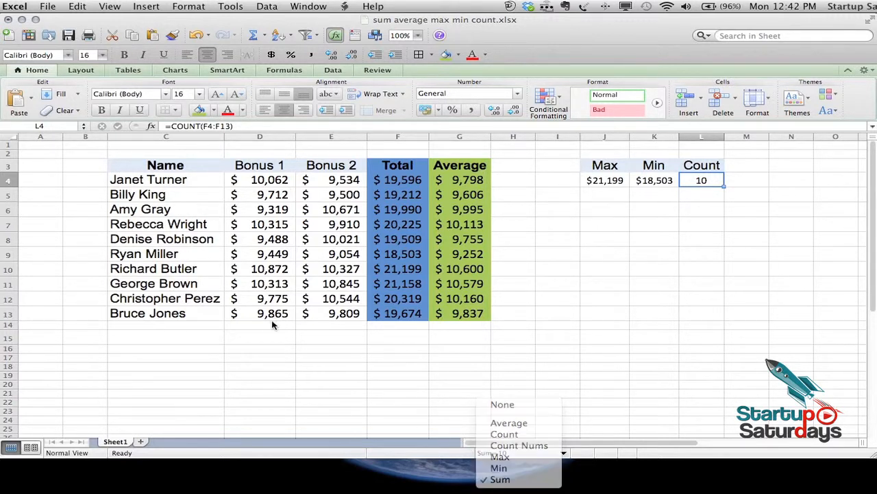
key(ctrl+u)
click(399, 364)
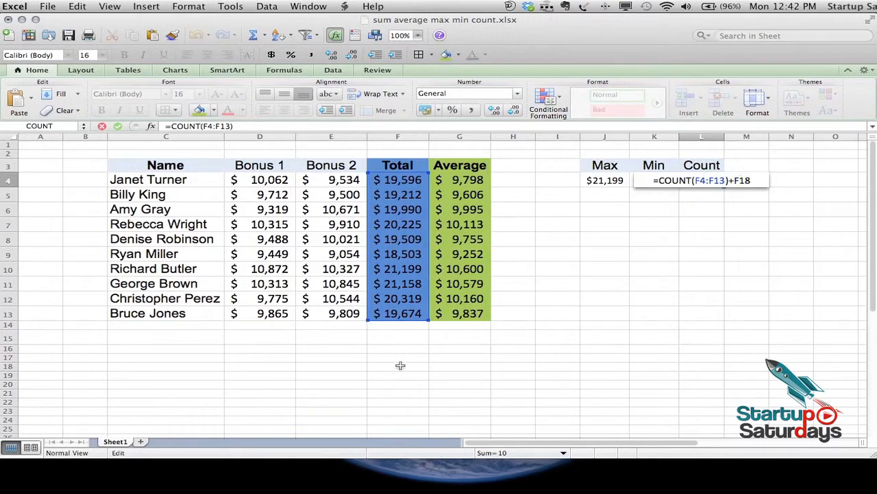
key(Escape)
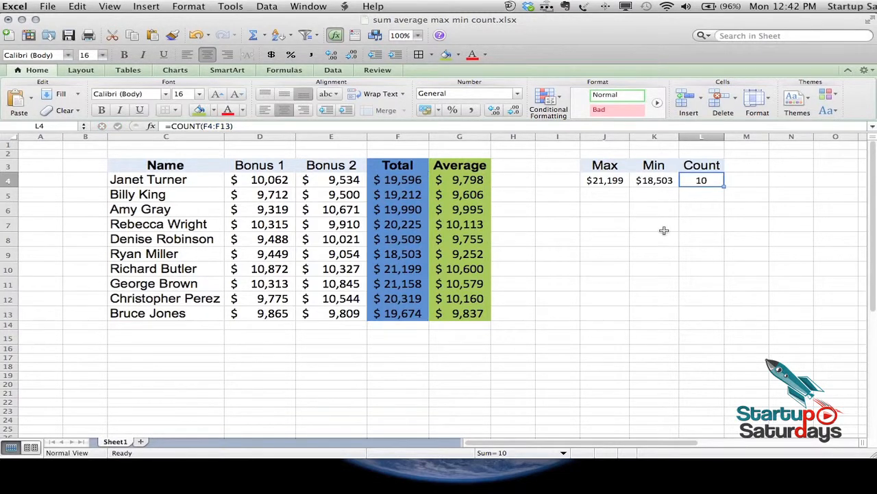
Step: Select the totals F4:F13 and show their Sum as the status bar calculation
key(Left)
key(Left)
key(Left)
key(Left)
key(Left)
key(Left)
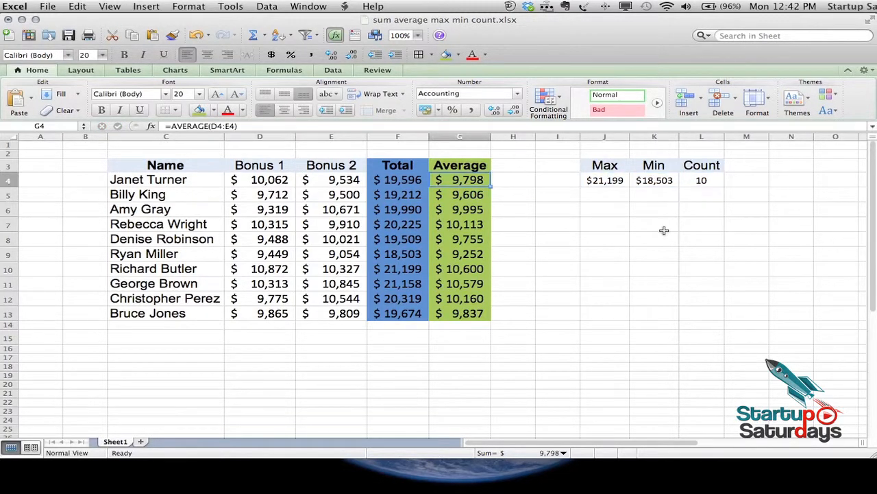
key(super+shift+Down)
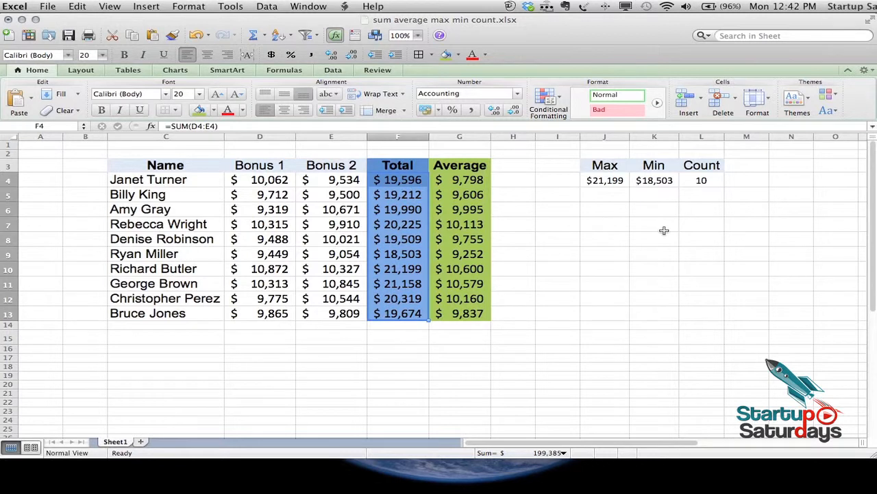
click(565, 453)
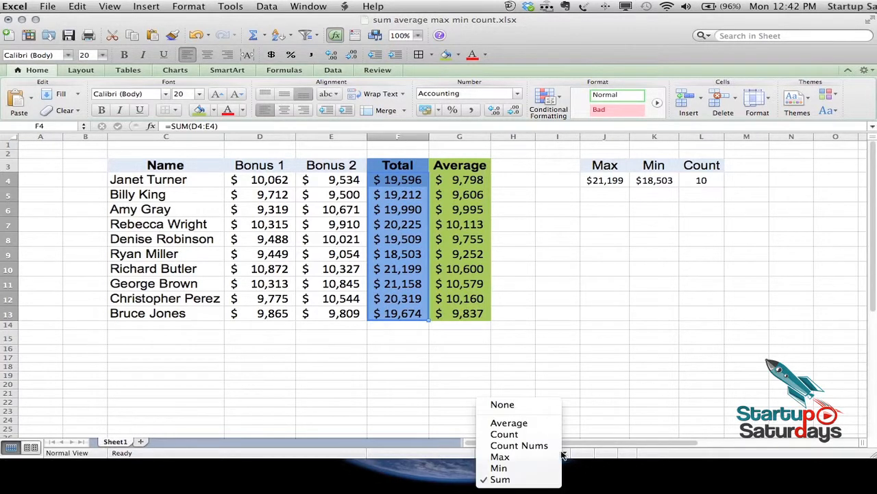
click(504, 480)
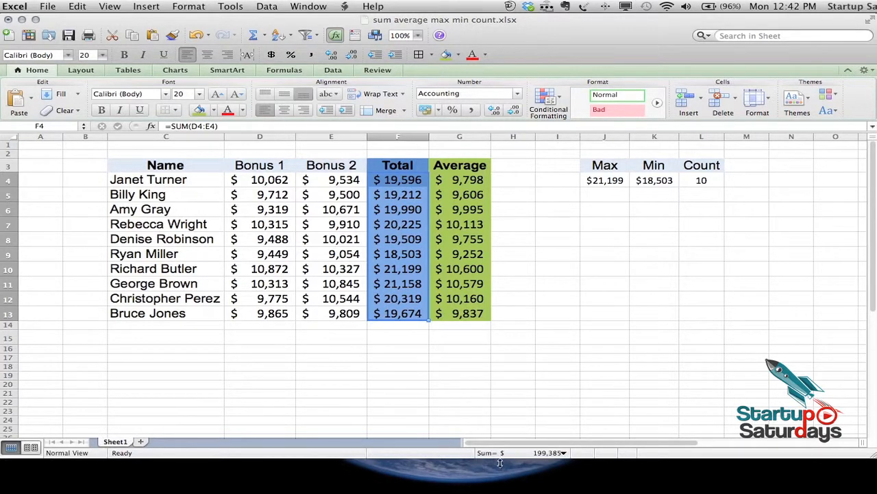
Step: Show the Min and then the Max of the selected totals as the status bar calculation
click(565, 453)
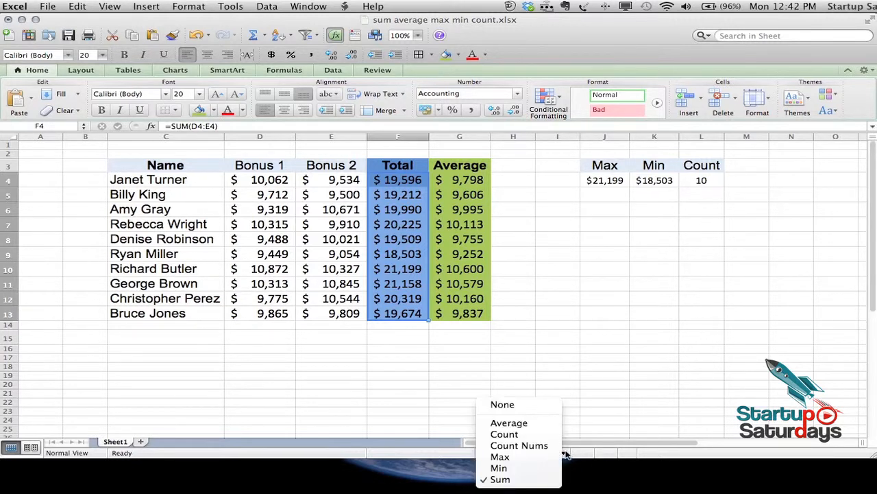
click(529, 468)
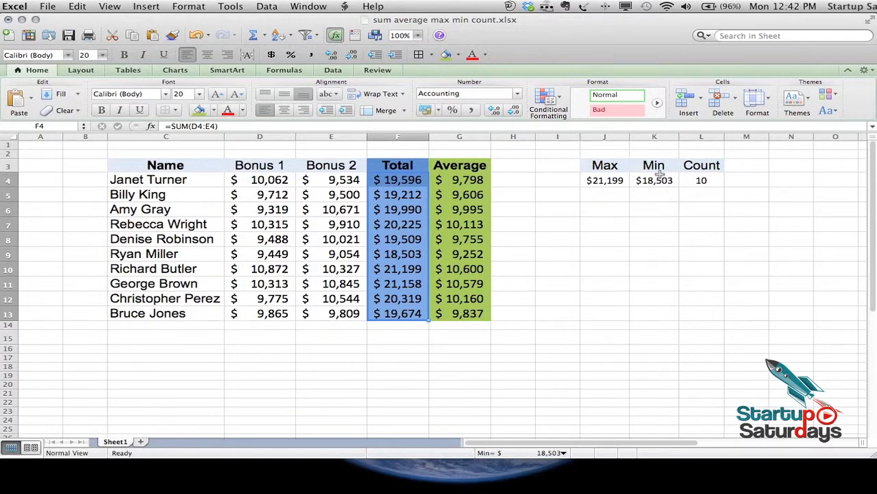
click(563, 453)
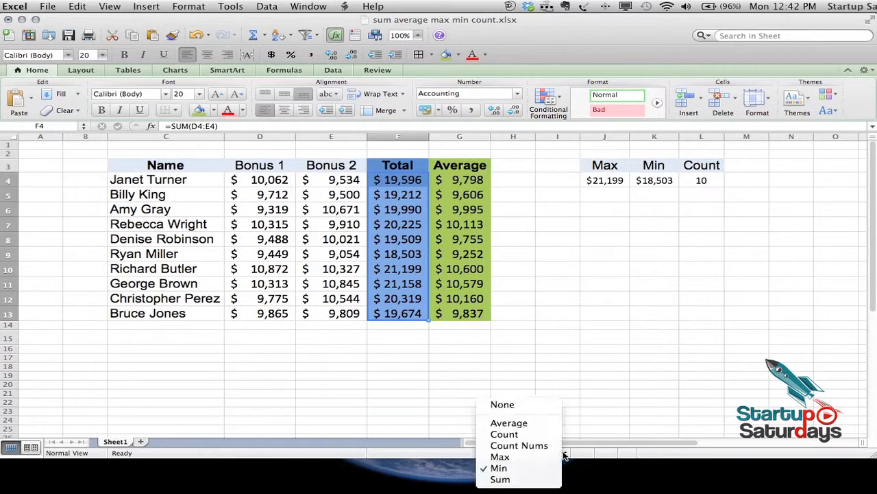
click(538, 456)
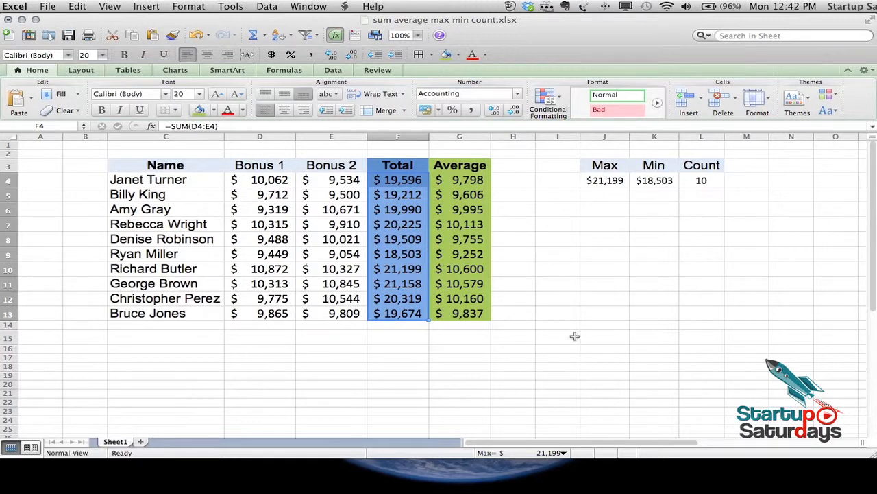
Step: Show Count Nums for the selected totals, switch the status bar calculation to Count, and deselect the range
click(563, 454)
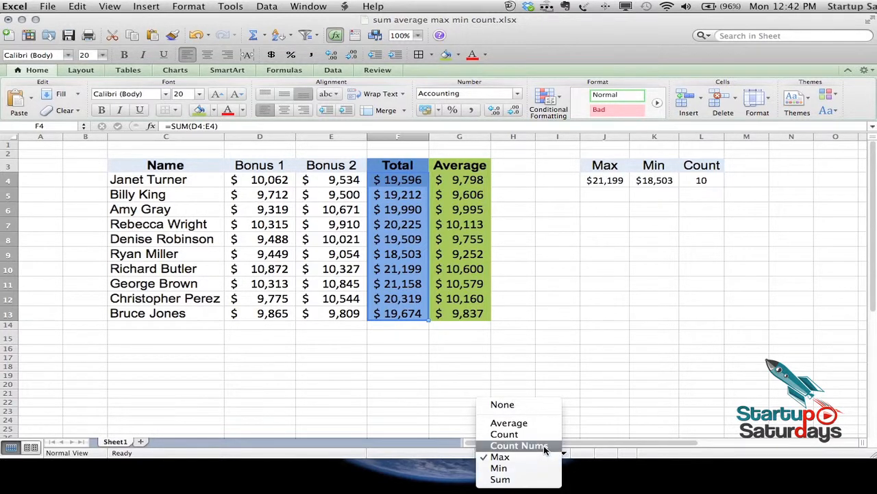
click(545, 446)
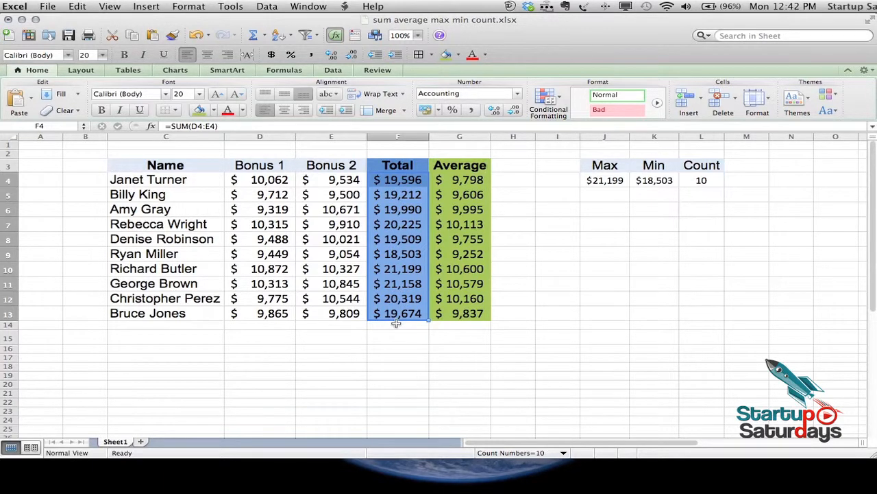
click(562, 453)
click(505, 434)
click(457, 392)
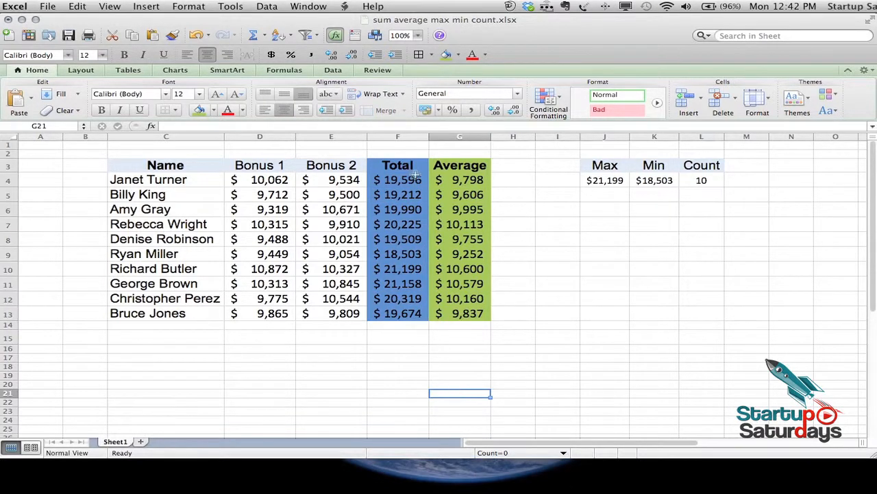
Step: Select the whole Total column F and compare its Count, Count Nums and Average in the status bar
click(399, 136)
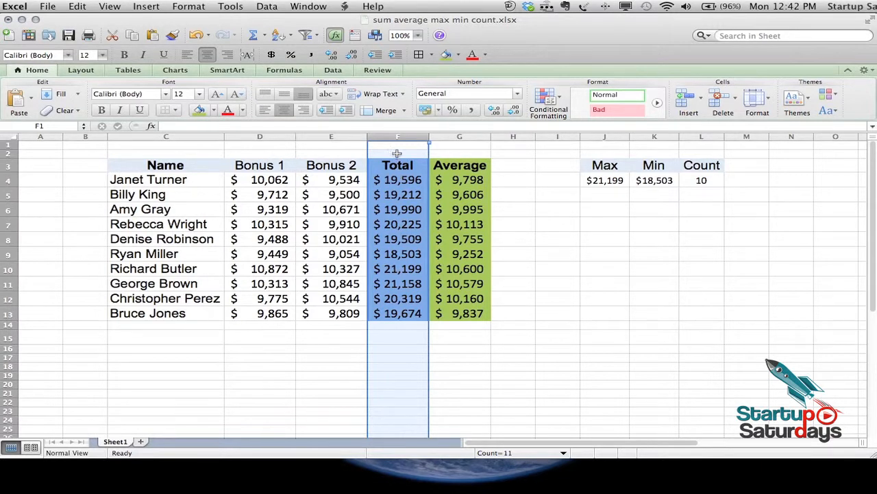
click(563, 454)
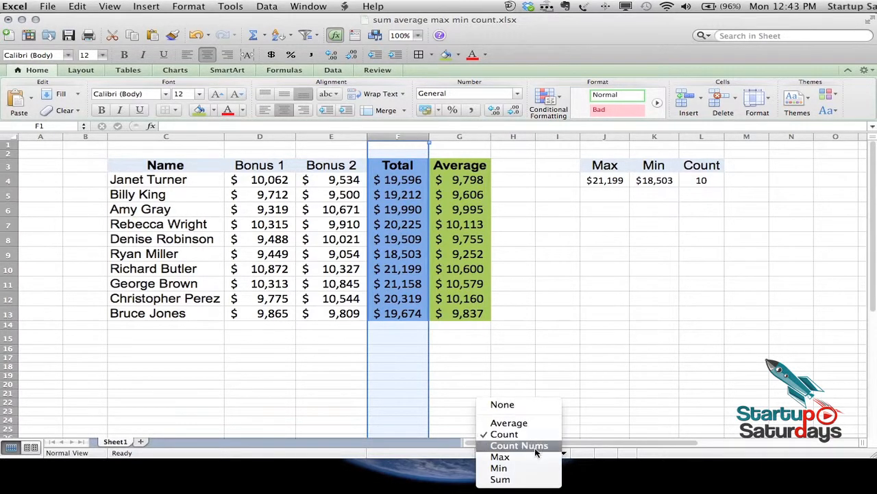
click(536, 447)
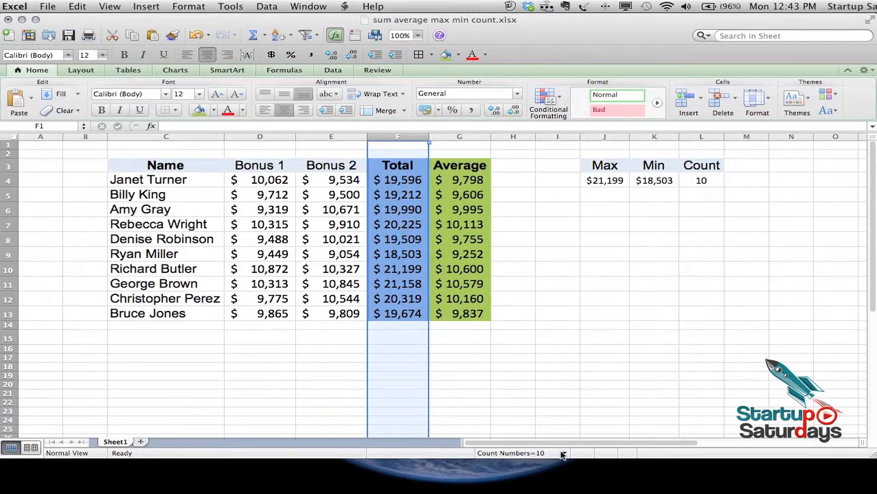
click(563, 455)
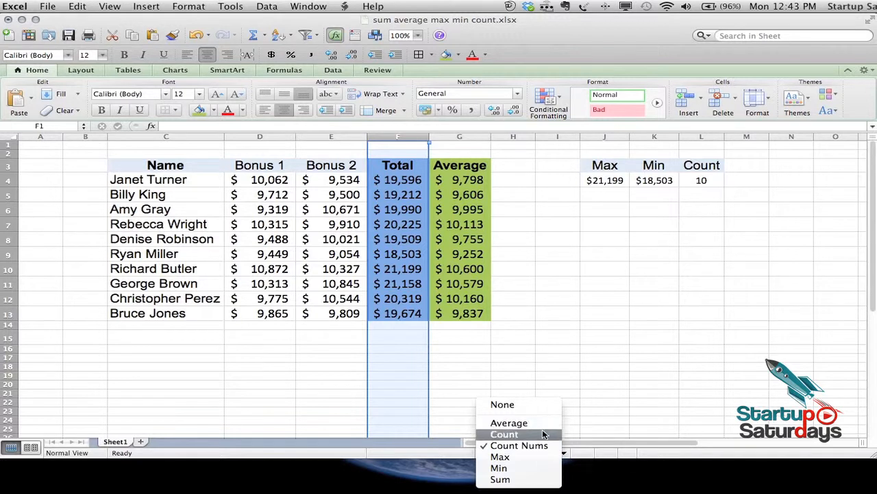
click(541, 427)
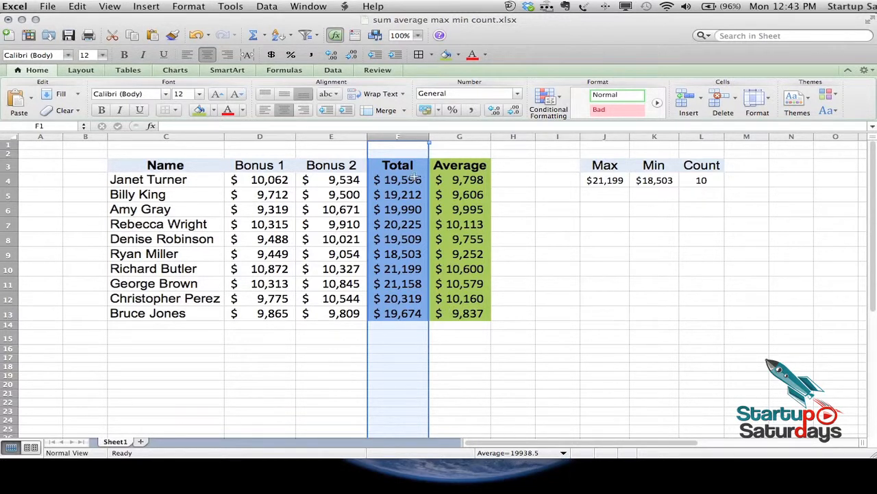
click(512, 375)
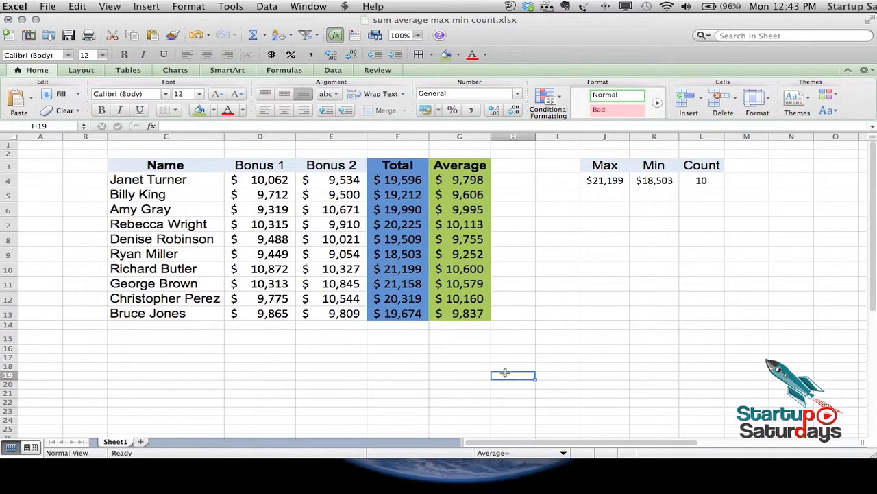
Step: Select the first row's two bonuses in D4:E4 and check their Average and Sum in the status bar
click(274, 179)
drag(274, 179, 308, 180)
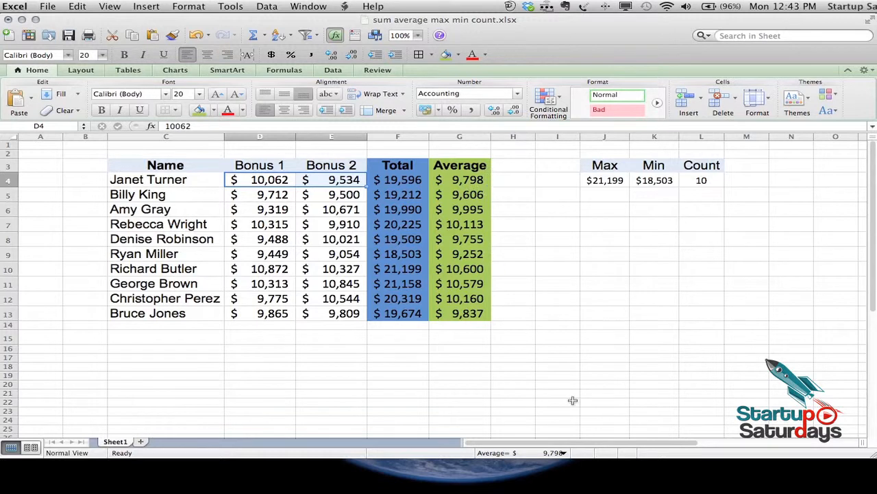
click(564, 454)
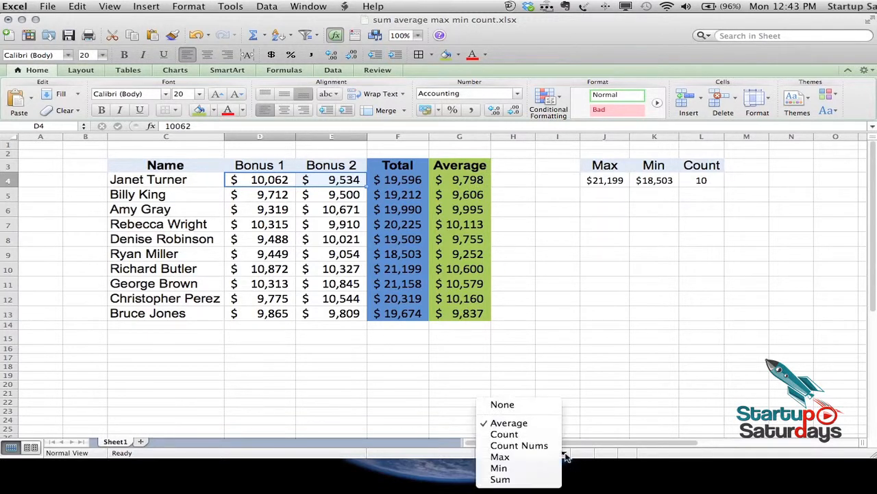
click(529, 480)
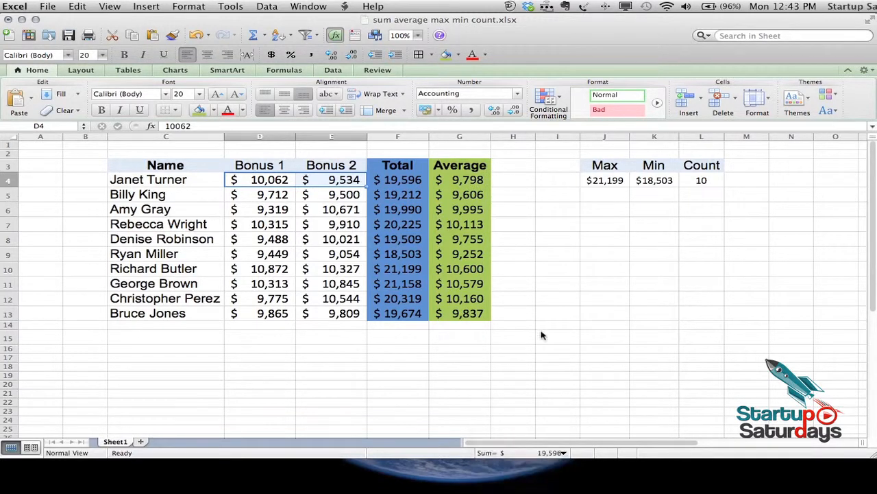
click(541, 335)
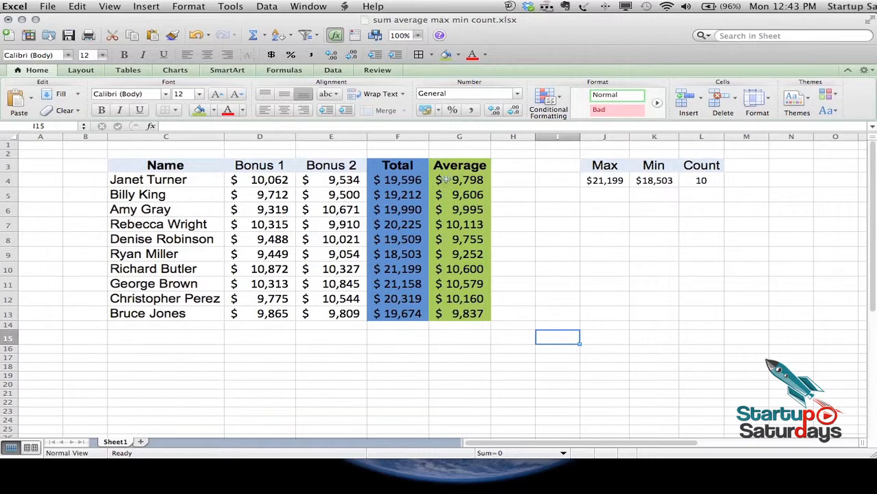
Step: Examine the formulas in the Total column from F4 down to F8, including the neighbouring average in G4
click(390, 180)
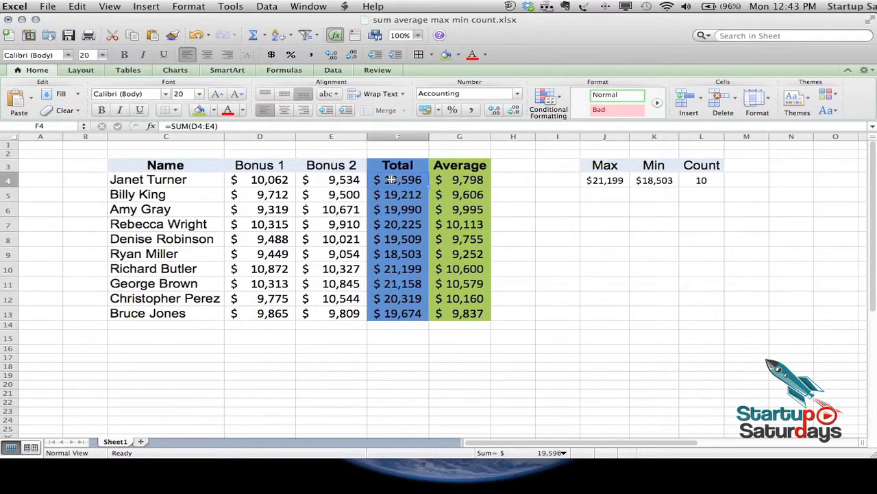
key(Right)
key(Left)
key(Down)
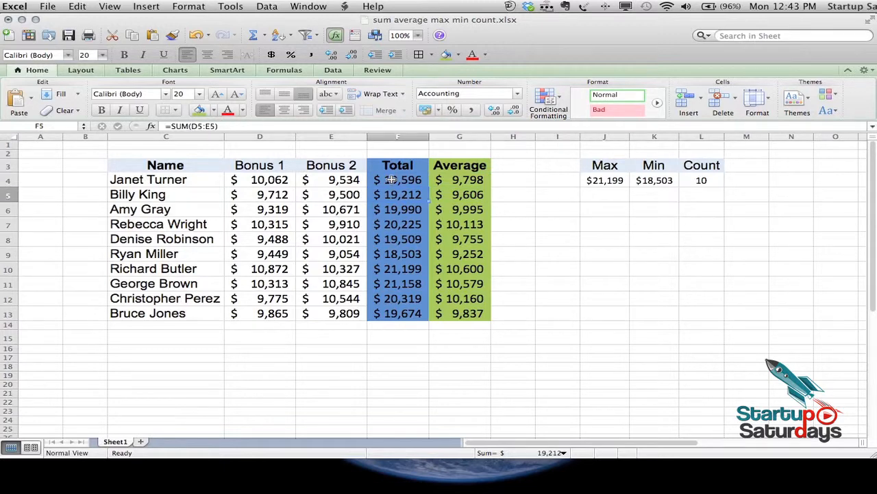
key(Down)
key(Down)
key(Down)
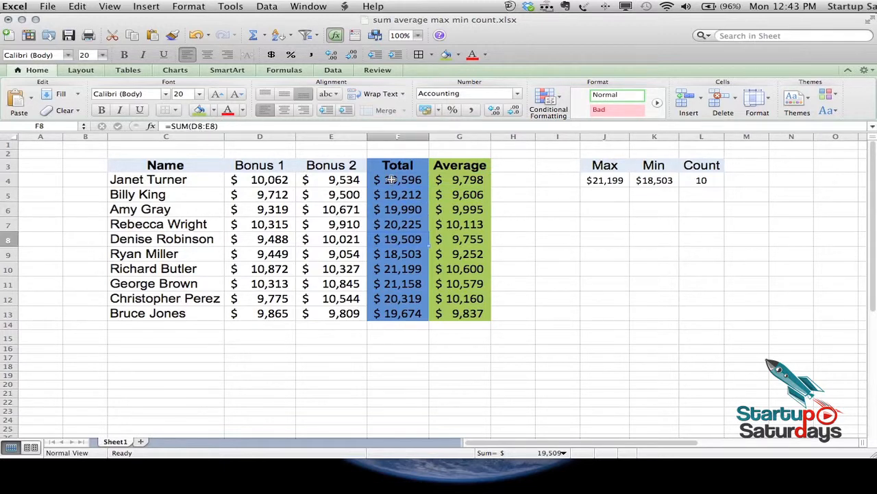